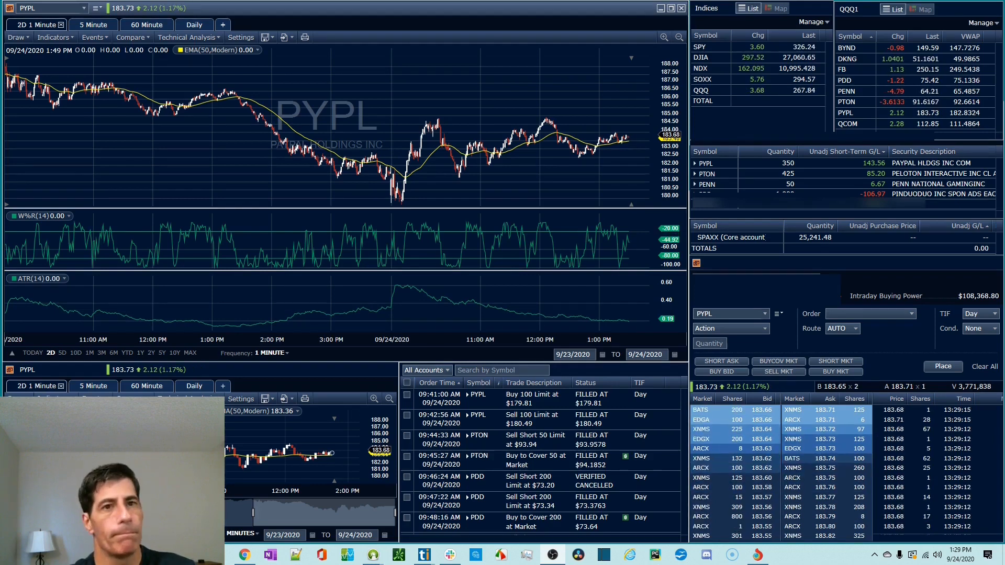
Browse the Journal and Trades views, then show the Detailed statistics report under Reports.
key("alt+Tab")
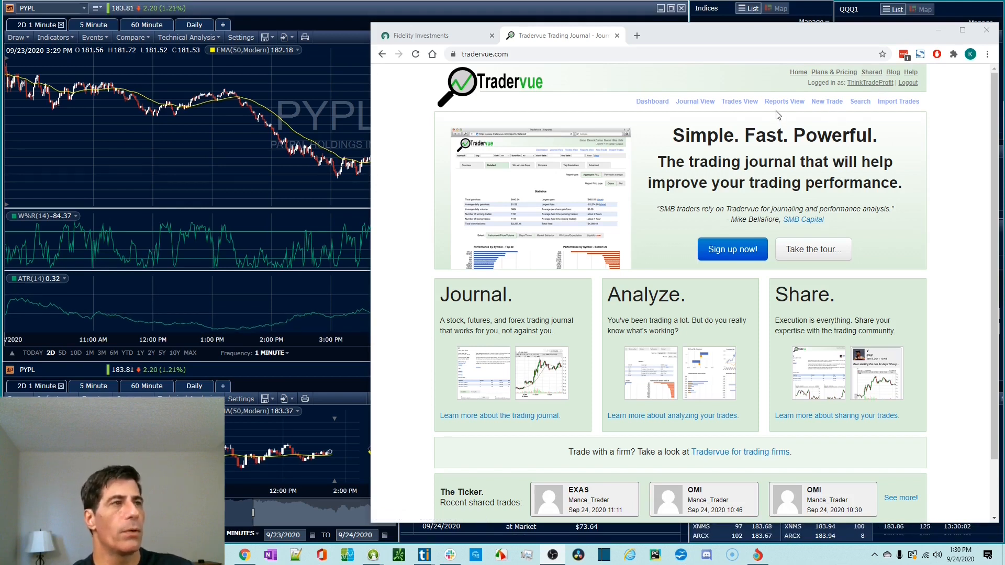
left_click(699, 102)
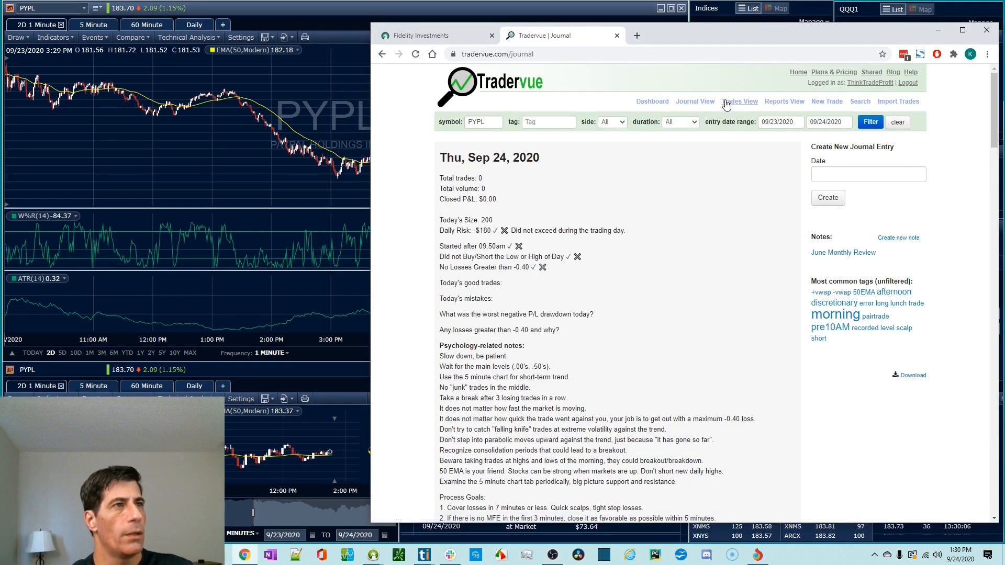
left_click(734, 102)
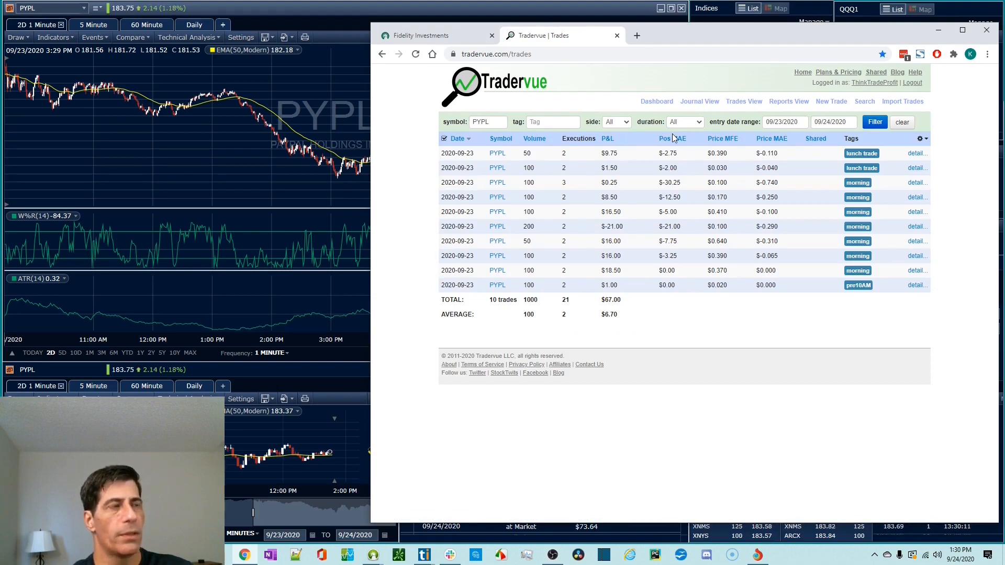
left_click(788, 102)
left_click(511, 152)
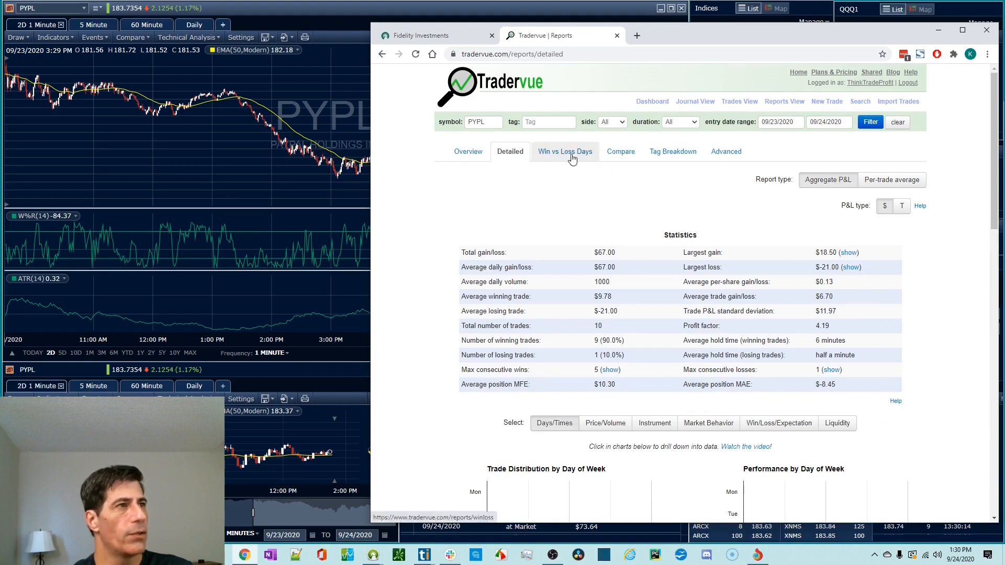
left_click(871, 72)
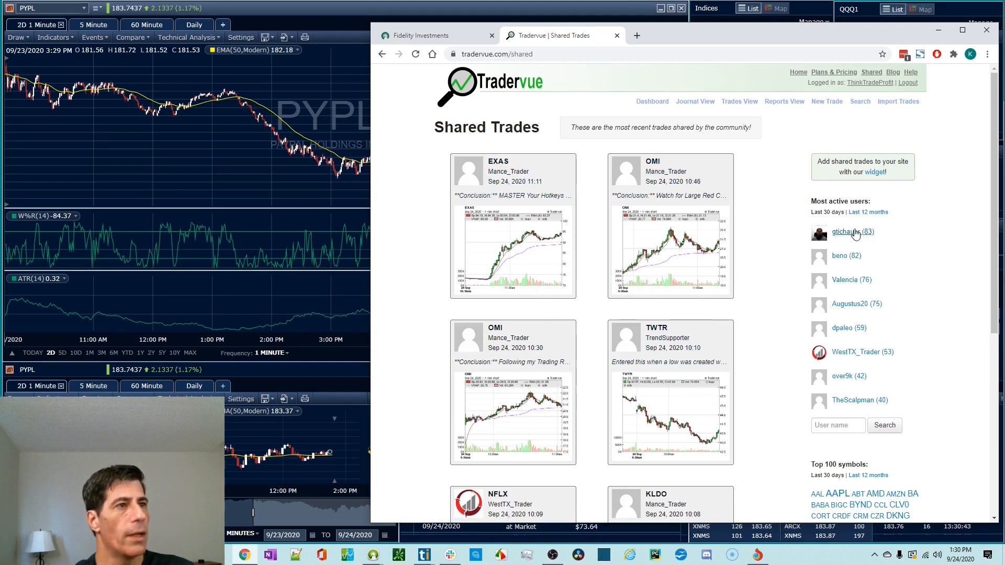
View the most active user's shared trades and inspect their SPI trade's notes, chart and executions.
left_click(840, 254)
left_click(541, 271)
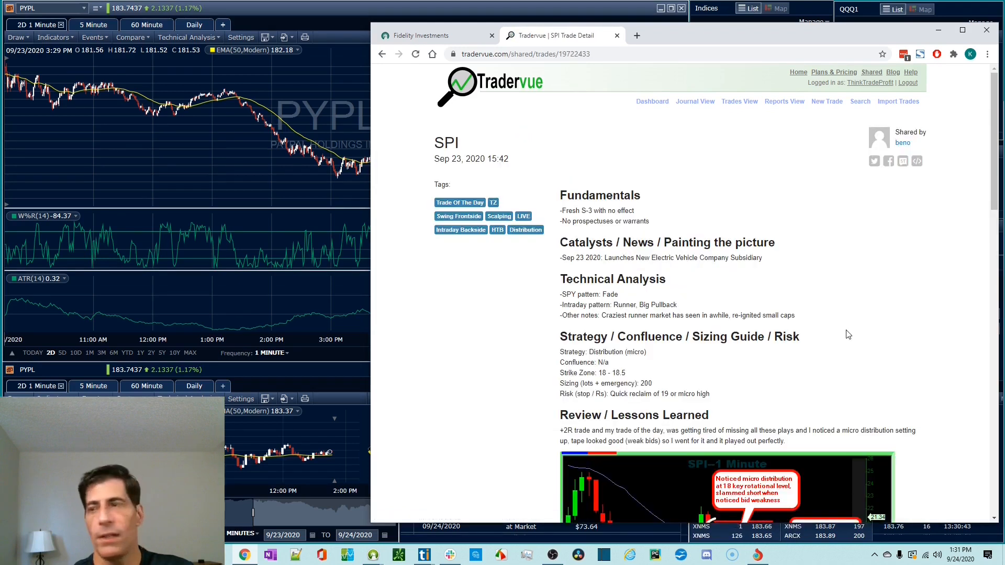
scroll(813, 336, "down", 2)
scroll(809, 342, "down", 2)
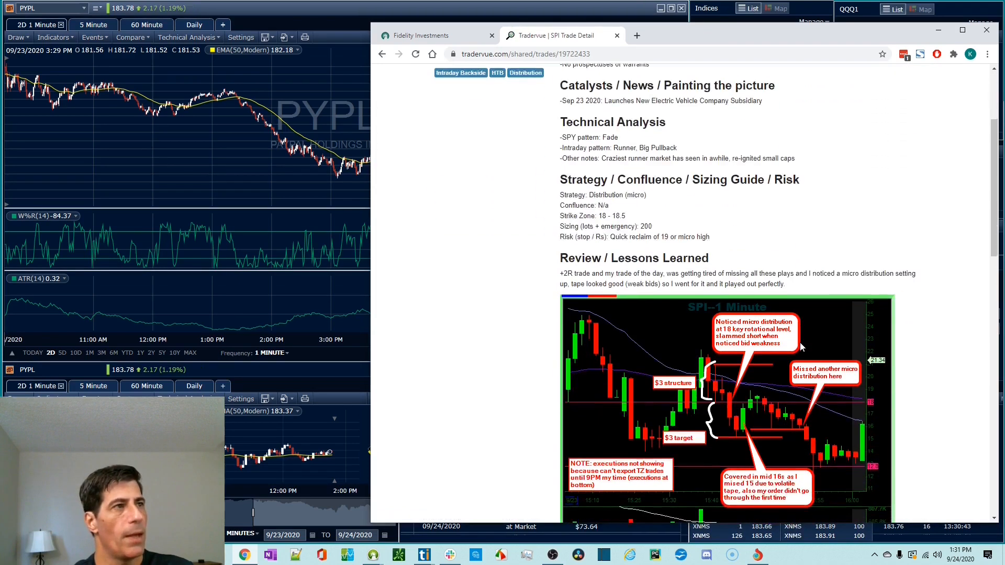
scroll(802, 345, "up", 1)
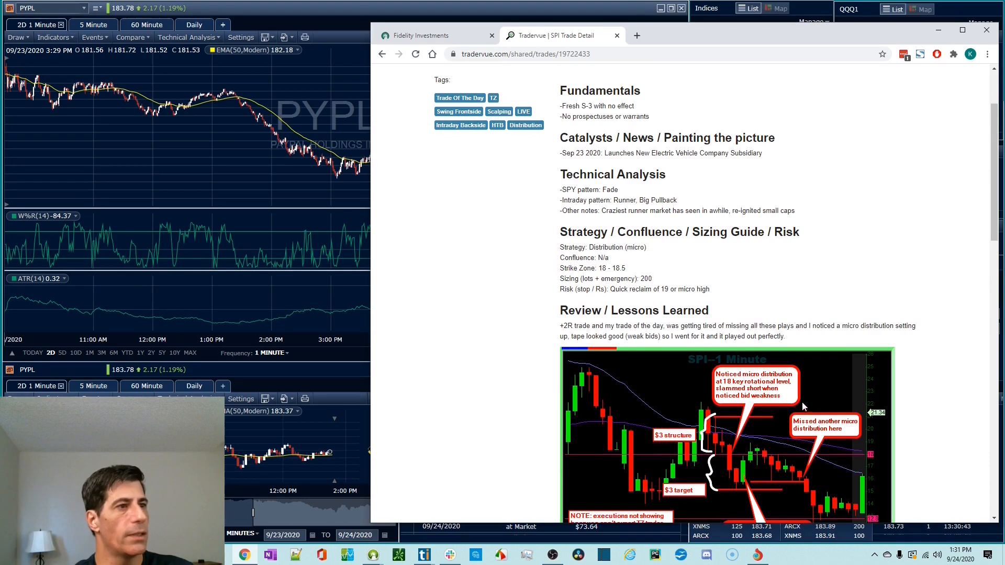
scroll(801, 401, "down", 1)
scroll(797, 400, "down", 2)
scroll(797, 400, "up", 1)
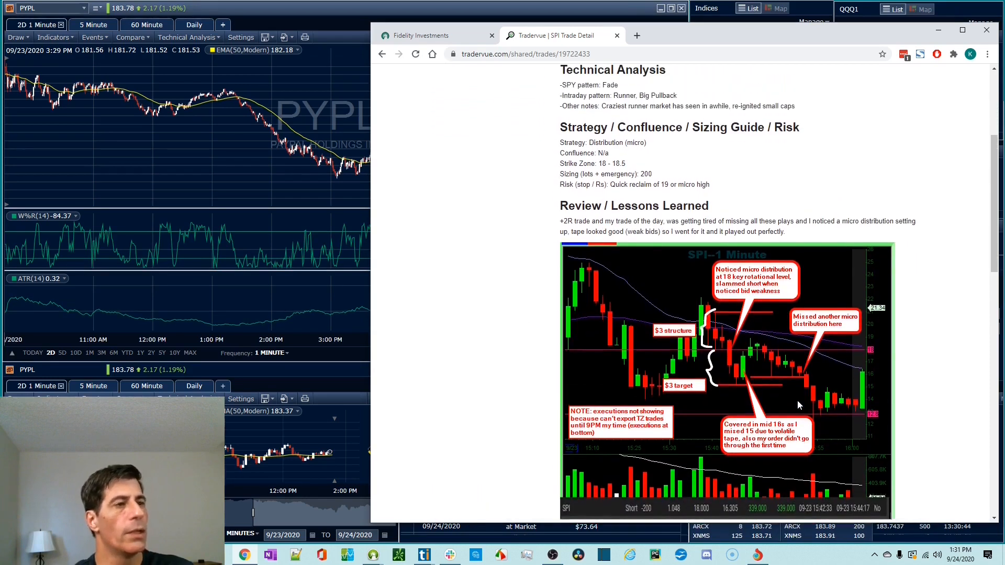
scroll(798, 399, "up", 2)
scroll(800, 398, "up", 1)
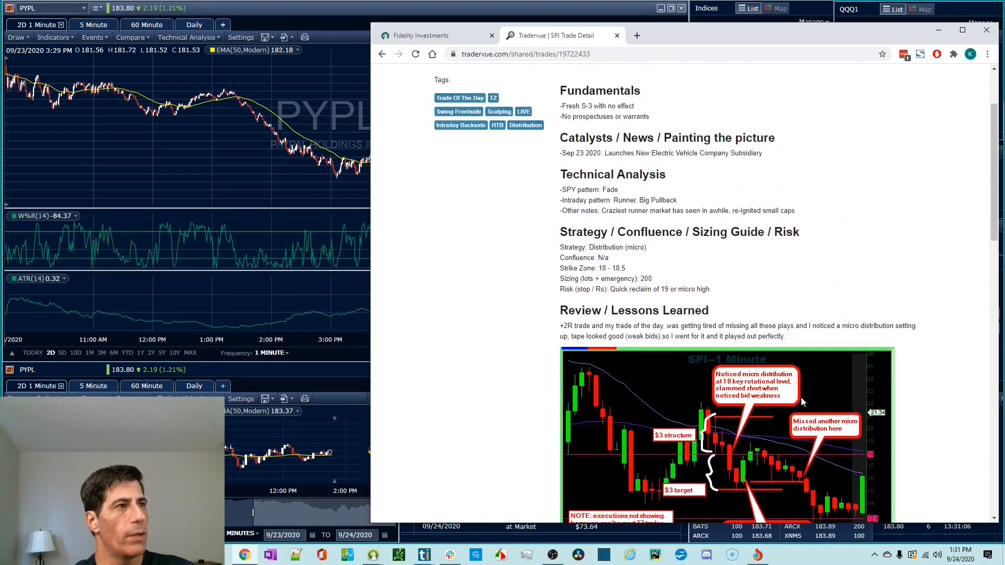
scroll(801, 401, "up", 1)
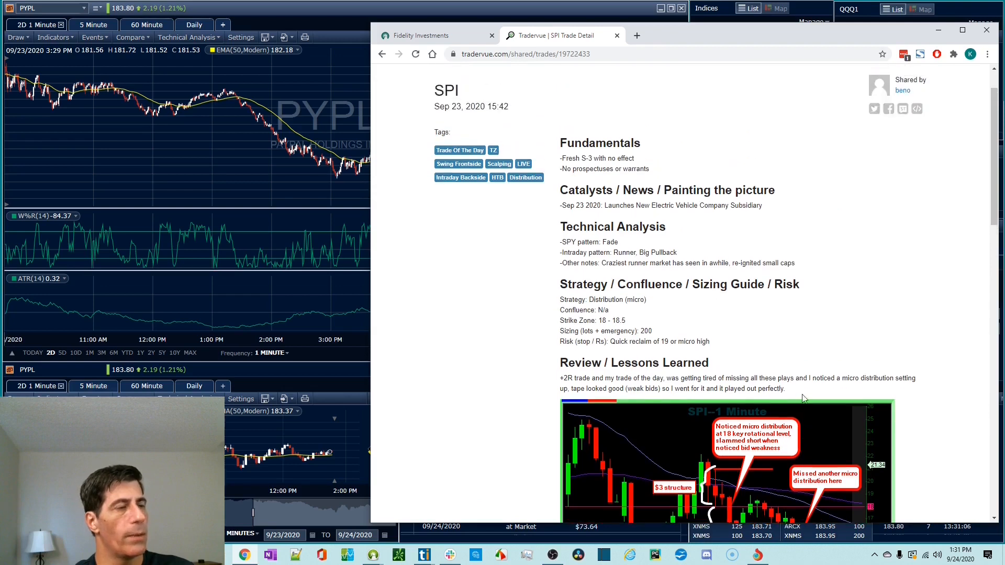
scroll(792, 377, "down", 2)
scroll(760, 404, "down", 3)
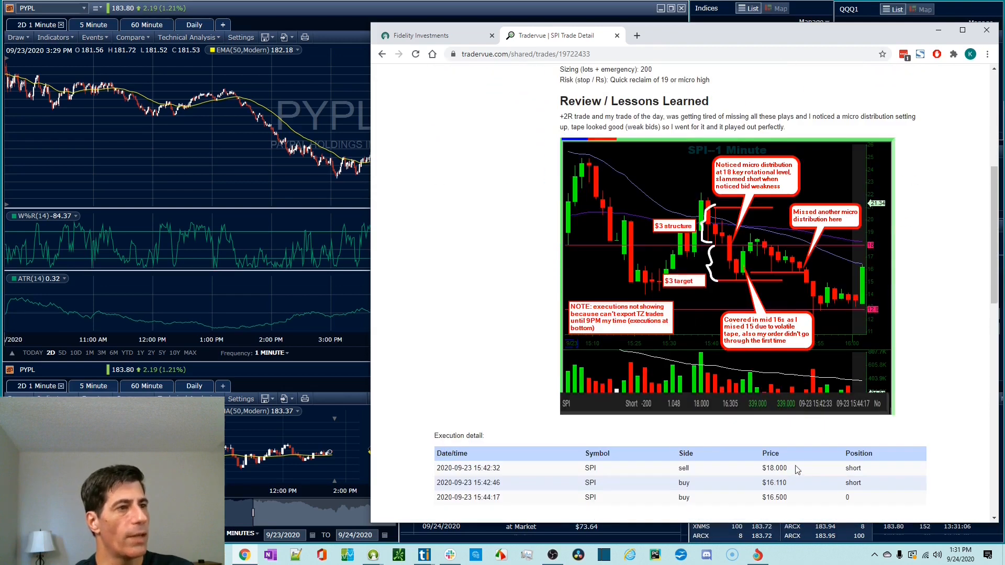
scroll(808, 470, "down", 2)
scroll(785, 439, "down", 1)
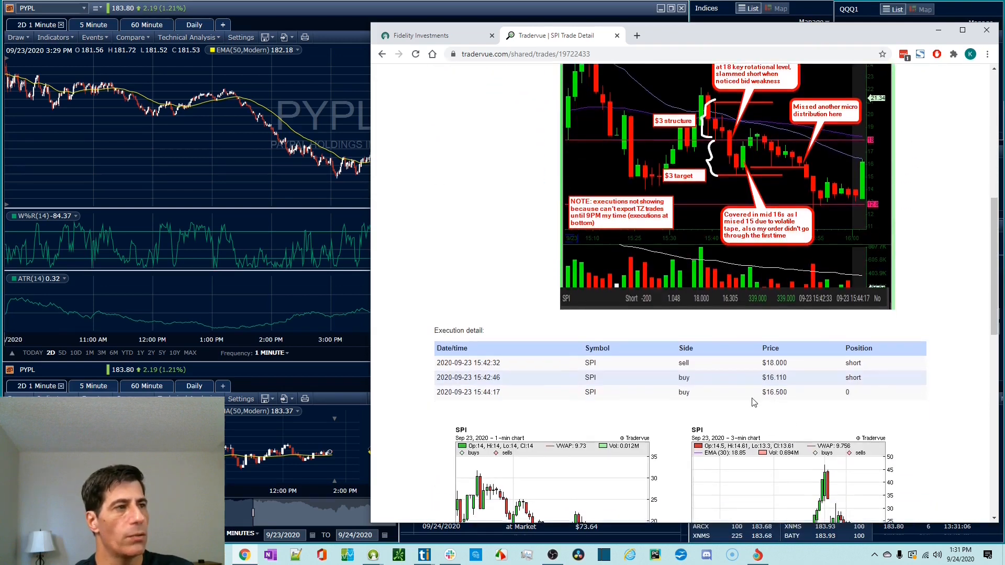
scroll(783, 424, "down", 1)
scroll(706, 354, "down", 2)
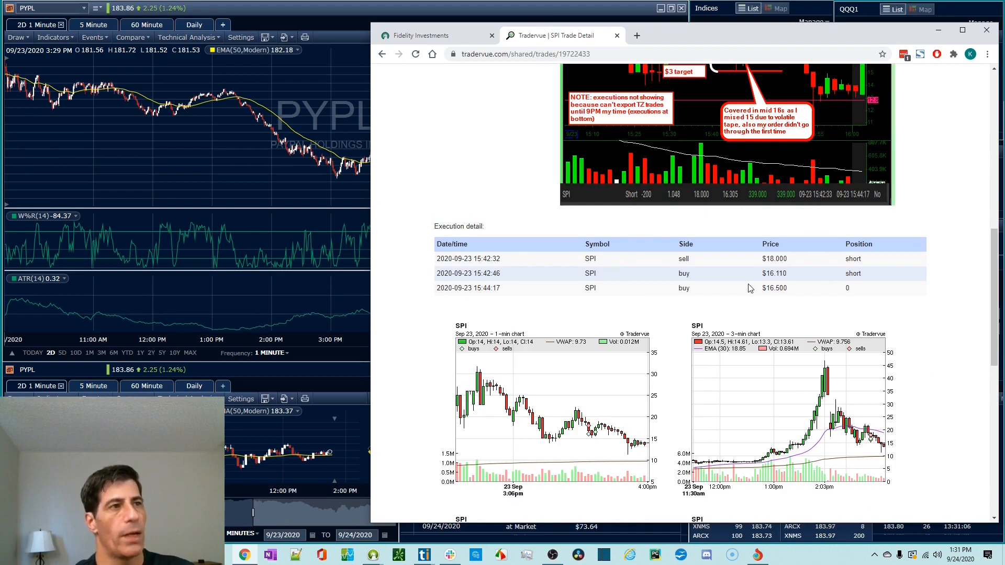
scroll(745, 288, "down", 2)
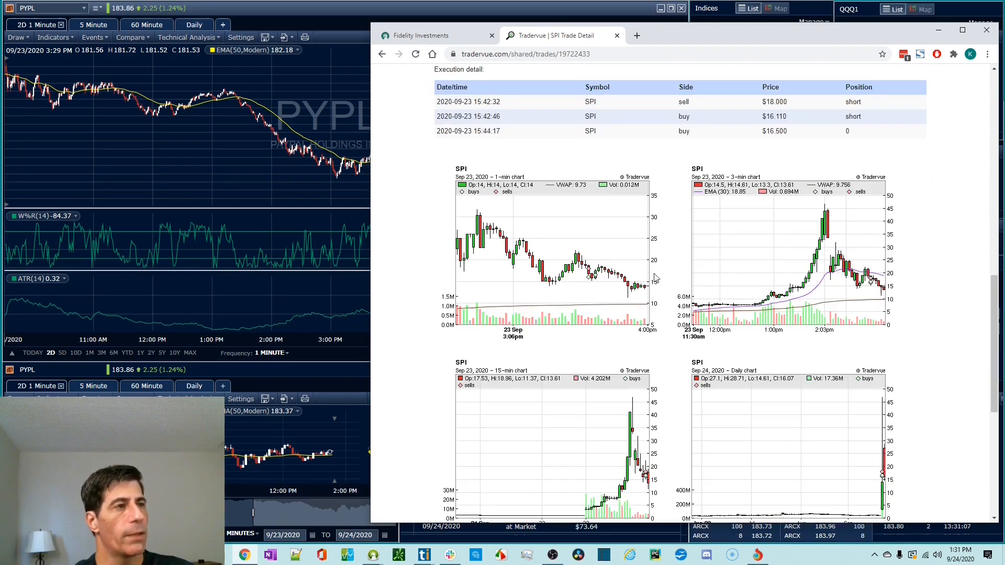
scroll(724, 368, "up", 5)
scroll(746, 353, "up", 3)
scroll(754, 354, "up", 2)
scroll(767, 350, "up", 2)
scroll(768, 348, "up", 3)
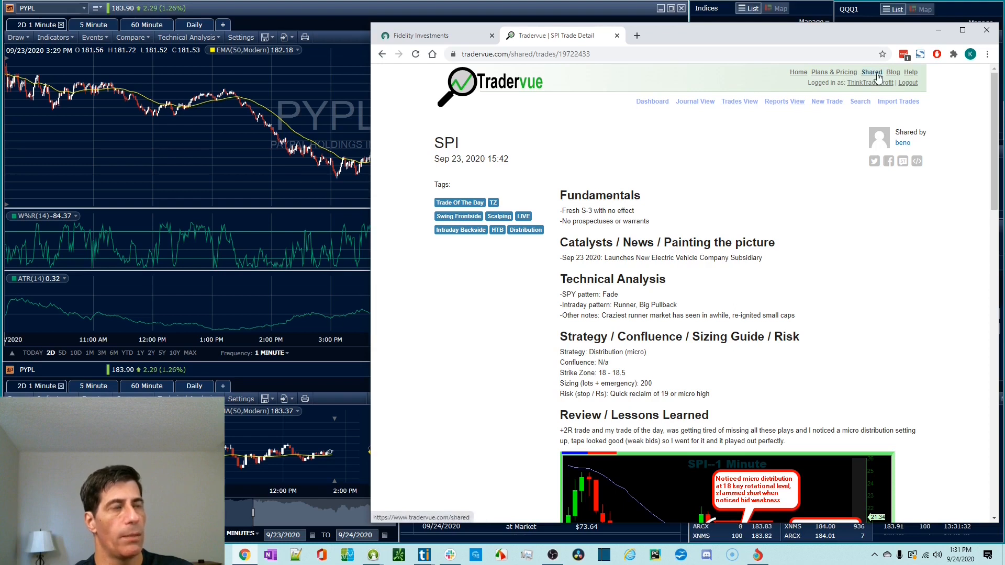
Review the trade and journal Notes Templates in account settings from the journal.
left_click(695, 101)
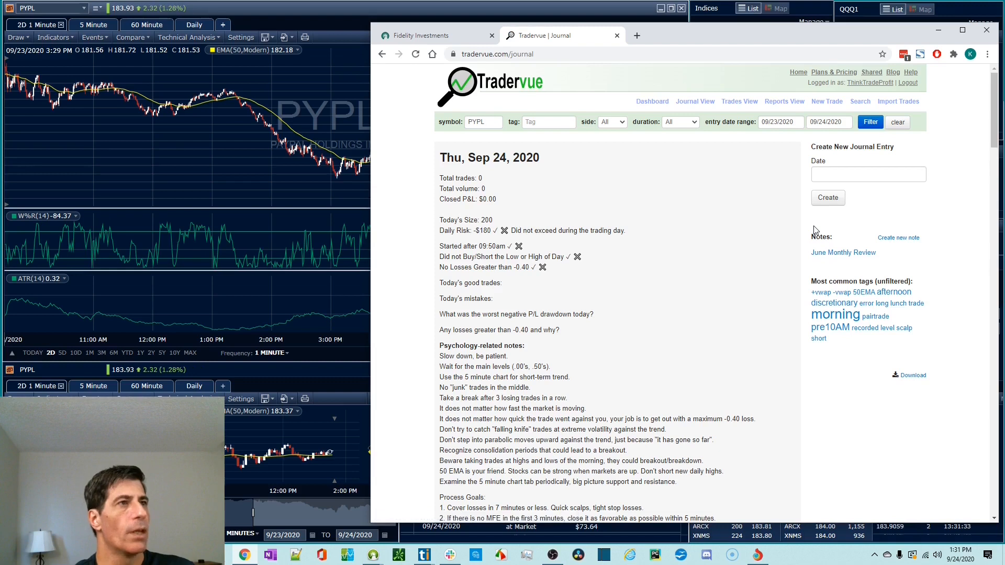
left_click(870, 82)
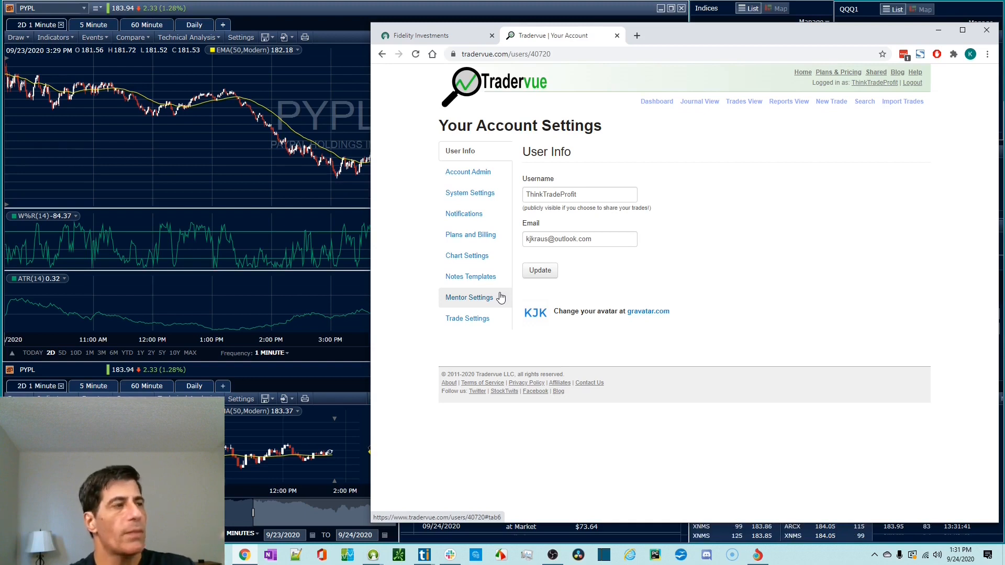
left_click(470, 277)
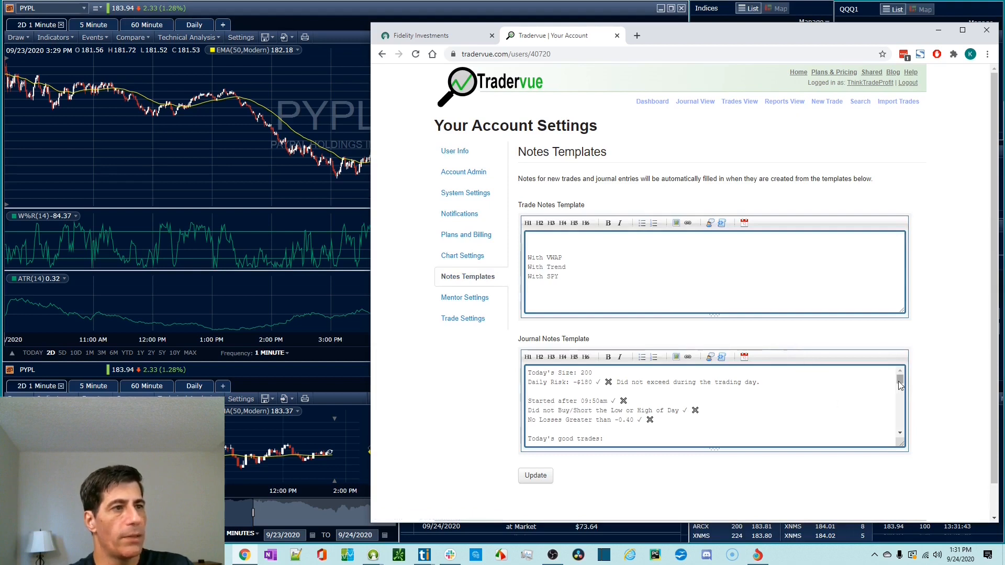
scroll(901, 381, "down", 5)
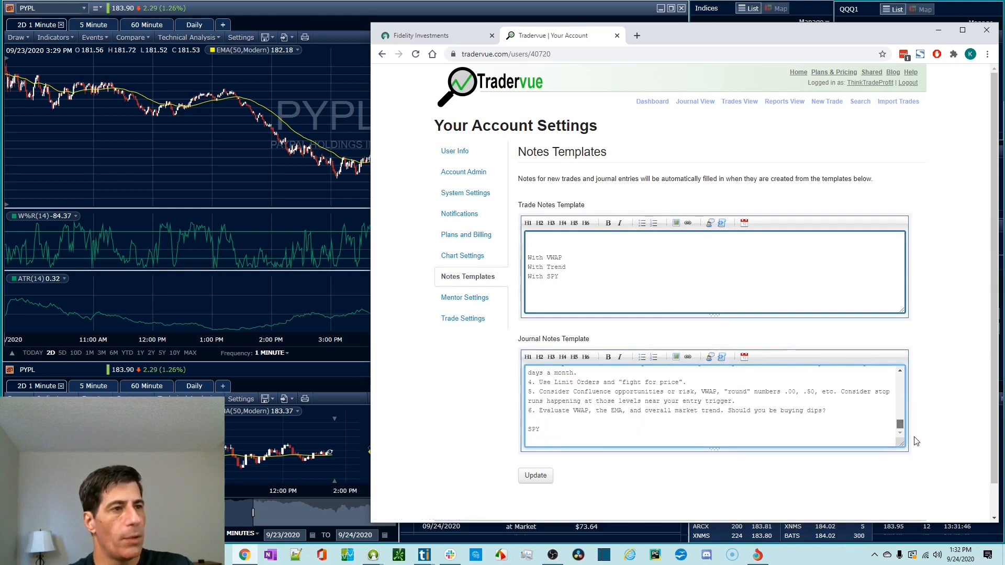
scroll(901, 381, "up", 5)
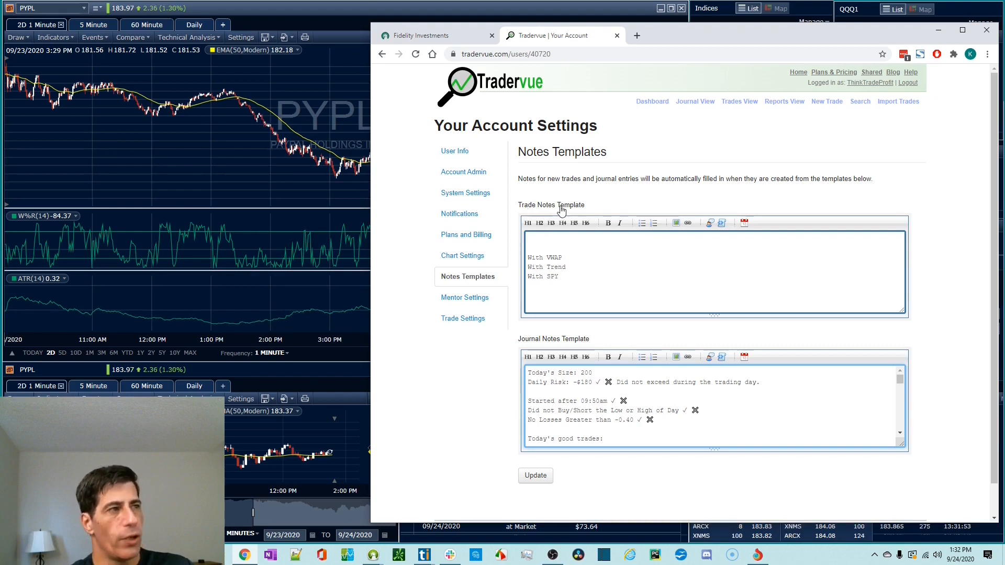
left_click_drag(571, 276, 519, 255)
left_click(570, 277)
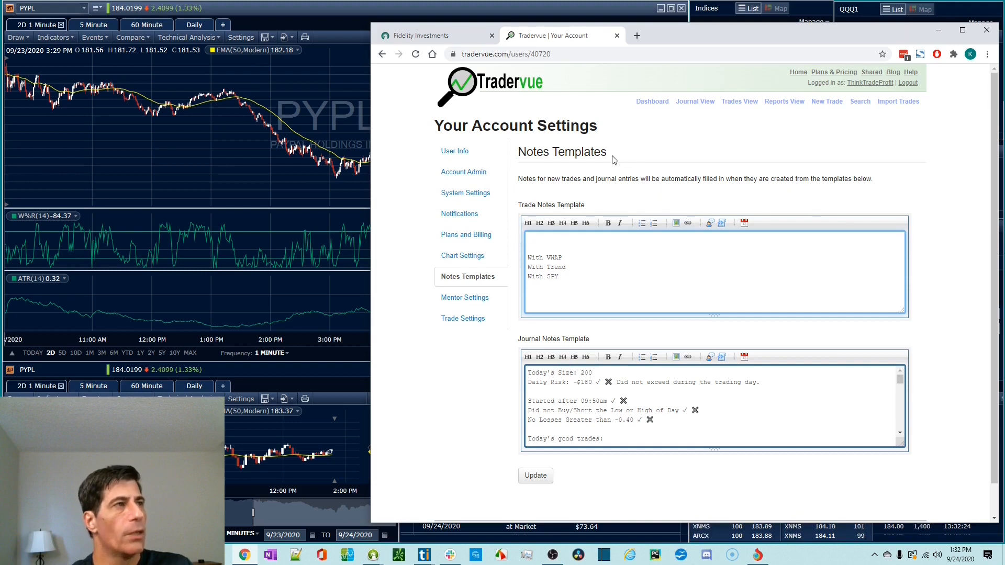
left_click(695, 101)
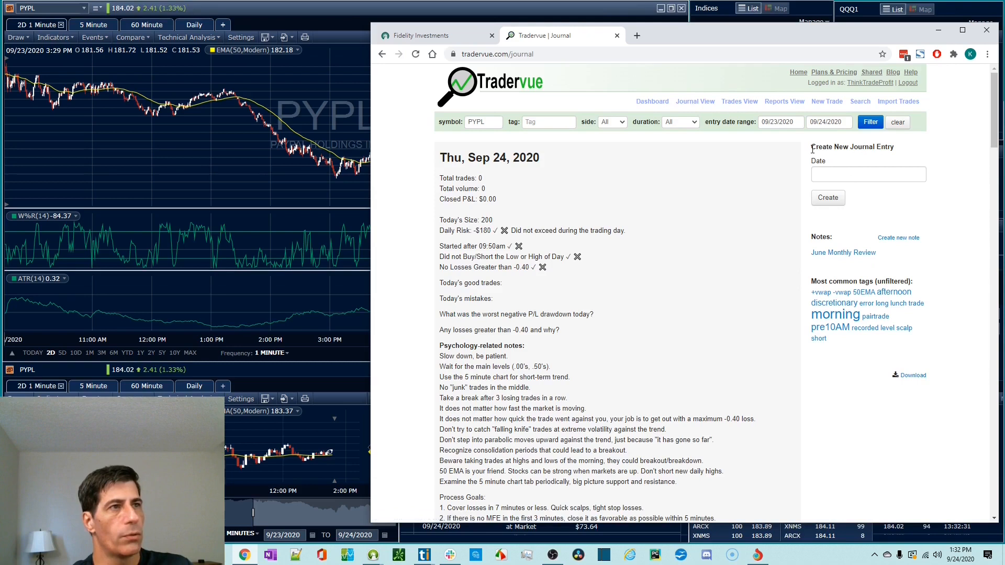
left_click_drag(811, 147, 901, 205)
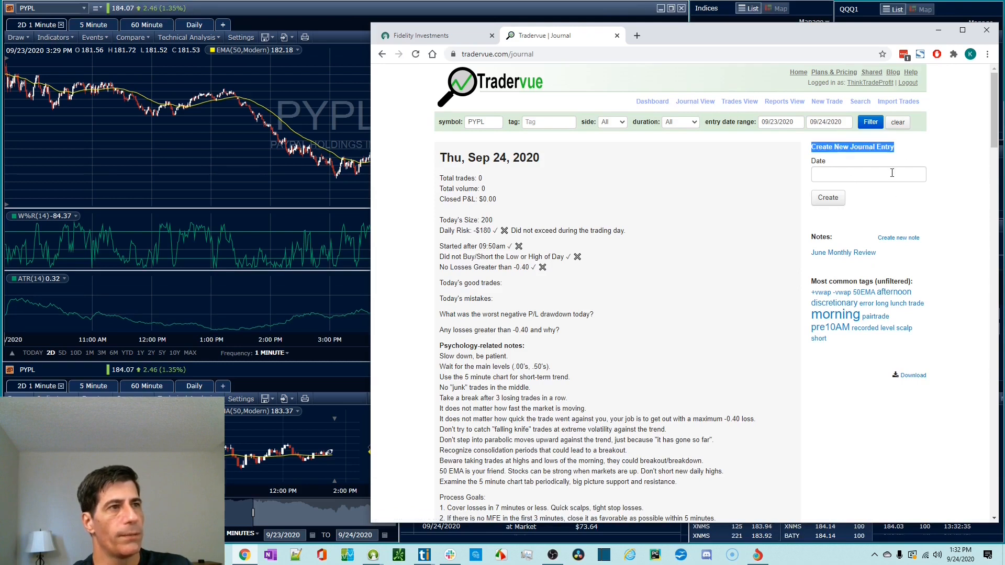
left_click(867, 174)
key("Escape")
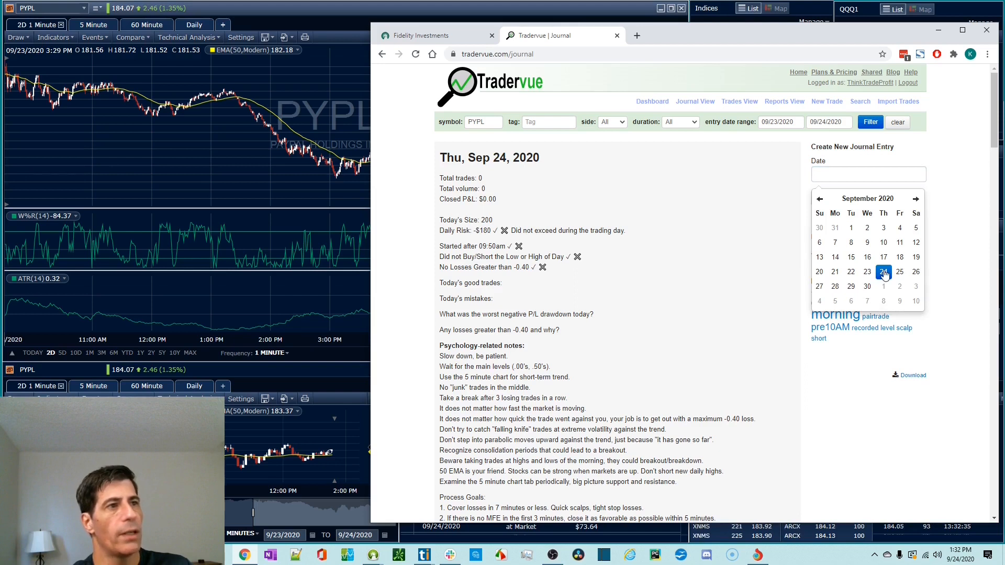
left_click(945, 237)
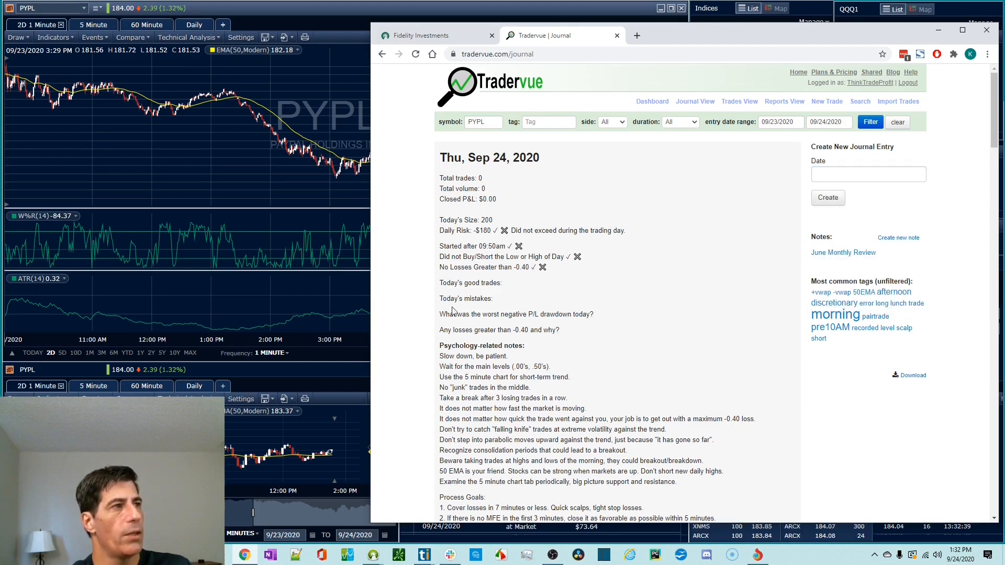
scroll(672, 368, "down", 2)
scroll(672, 368, "down", 2)
scroll(677, 357, "up", 1)
scroll(677, 358, "up", 5)
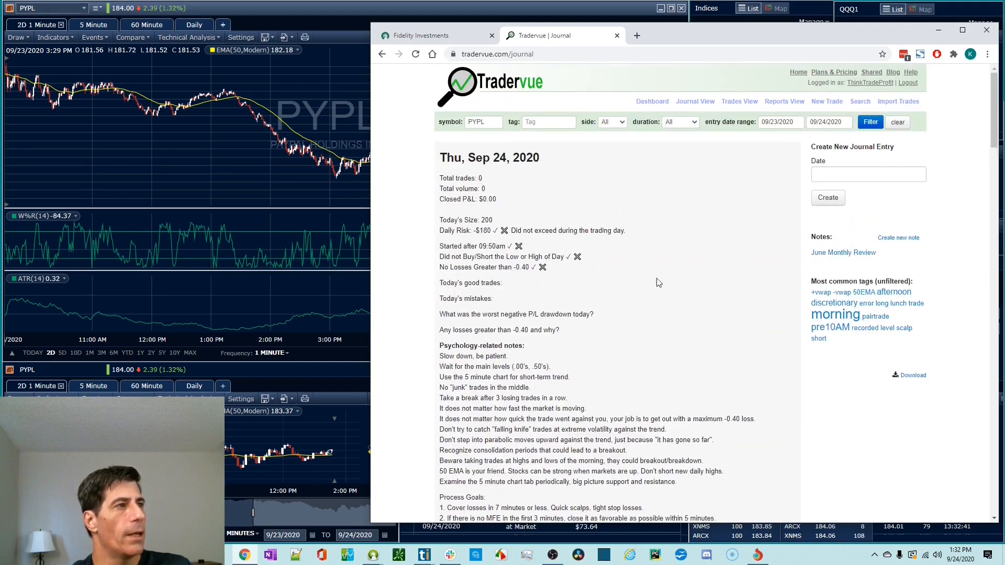
scroll(558, 306, "down", 6)
scroll(557, 305, "down", 3)
scroll(557, 305, "up", 4)
scroll(587, 349, "up", 1)
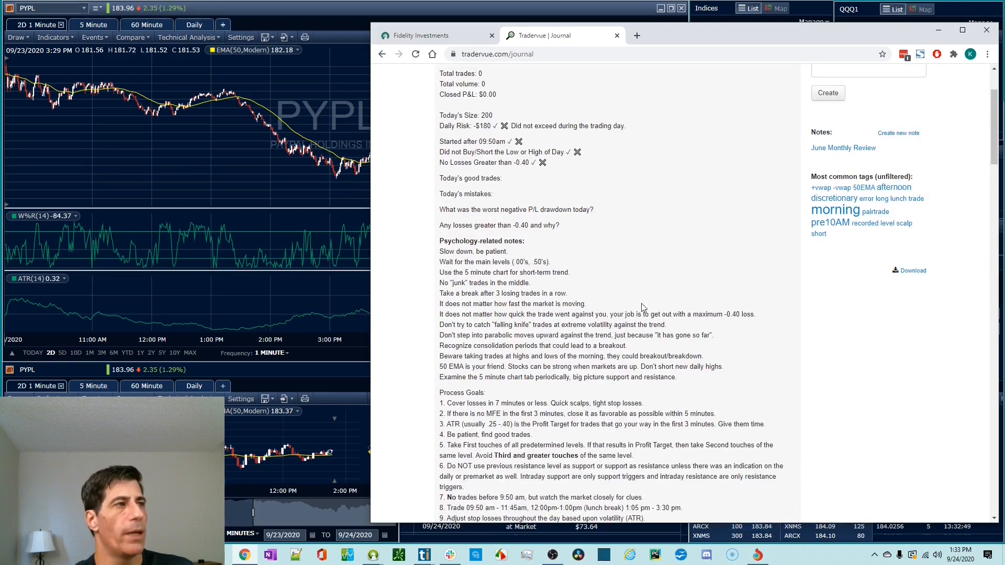
scroll(644, 313, "up", 4)
scroll(660, 326, "up", 3)
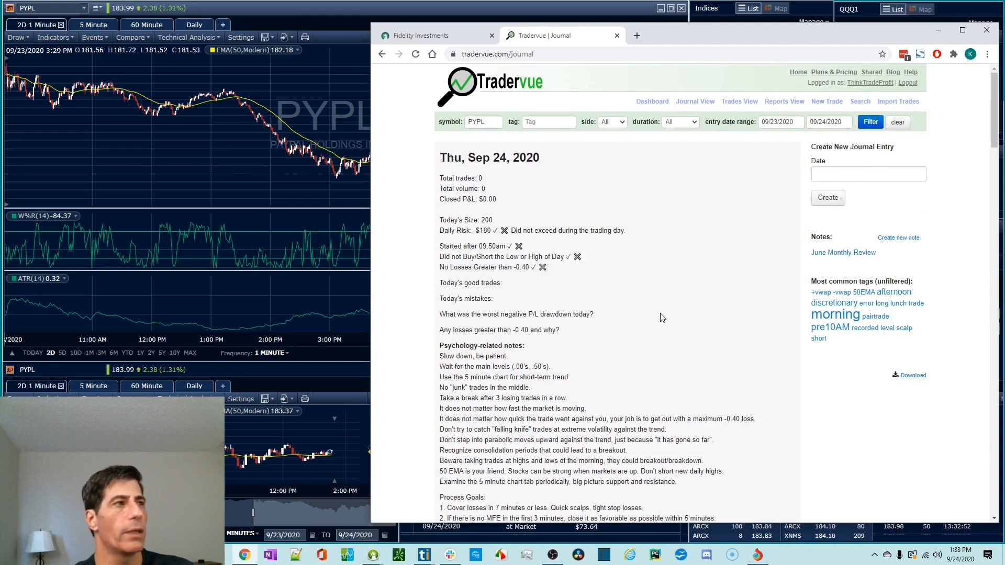
scroll(636, 322, "down", 2)
scroll(550, 299, "down", 1)
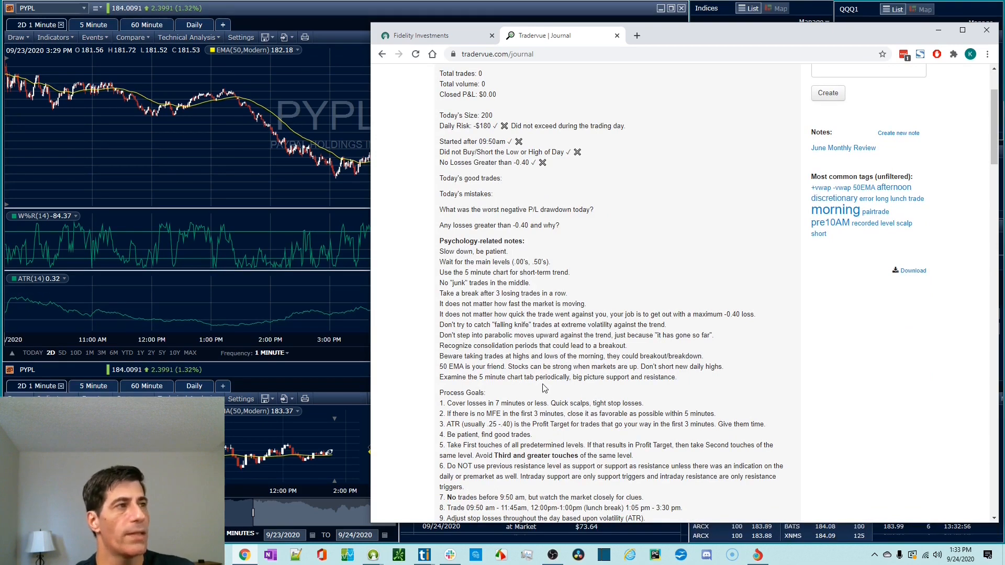
scroll(546, 384, "down", 3)
scroll(487, 456, "down", 3)
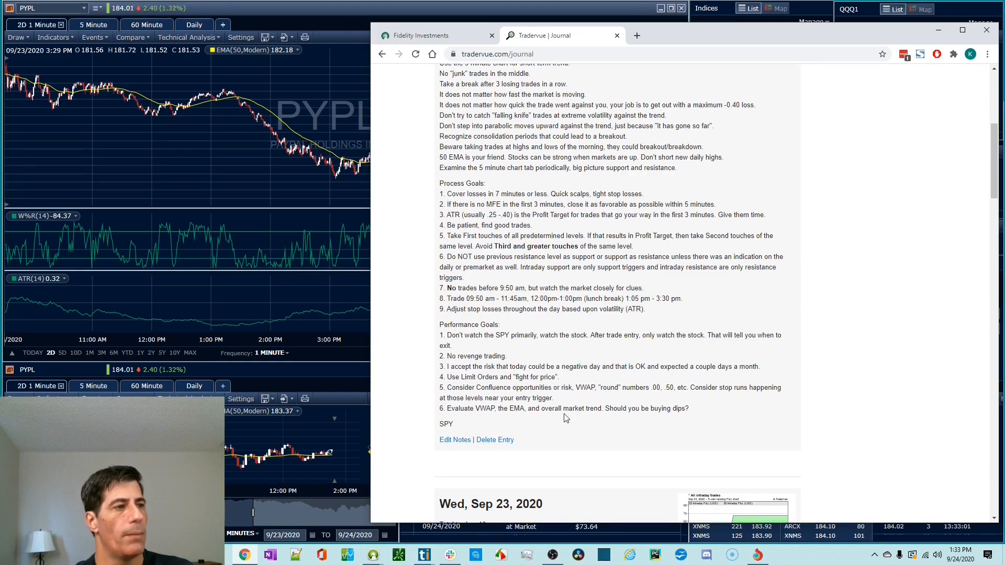
scroll(565, 418, "down", 5)
scroll(566, 417, "down", 5)
scroll(611, 378, "down", 4)
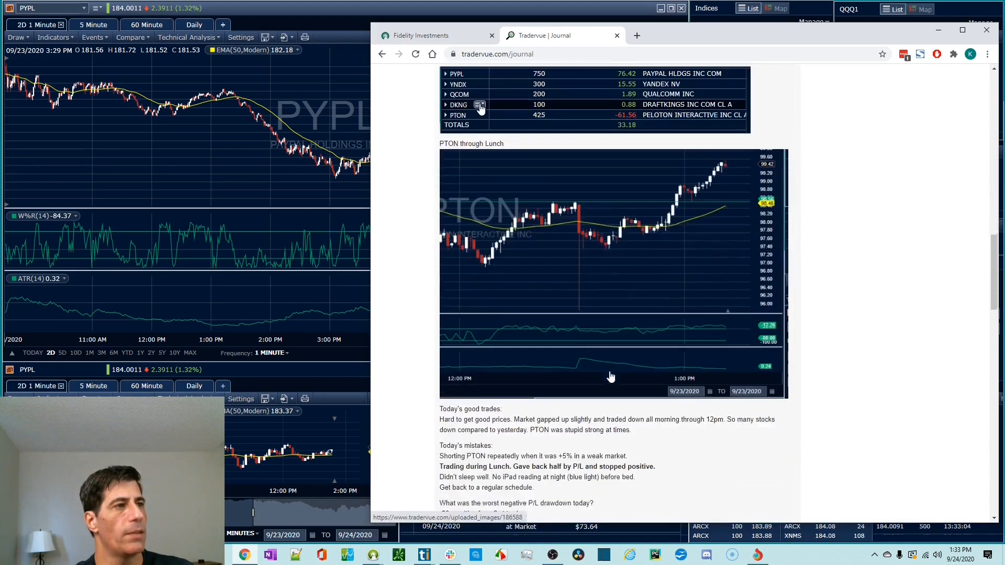
scroll(611, 377, "up", 5)
scroll(611, 378, "up", 5)
scroll(610, 378, "up", 5)
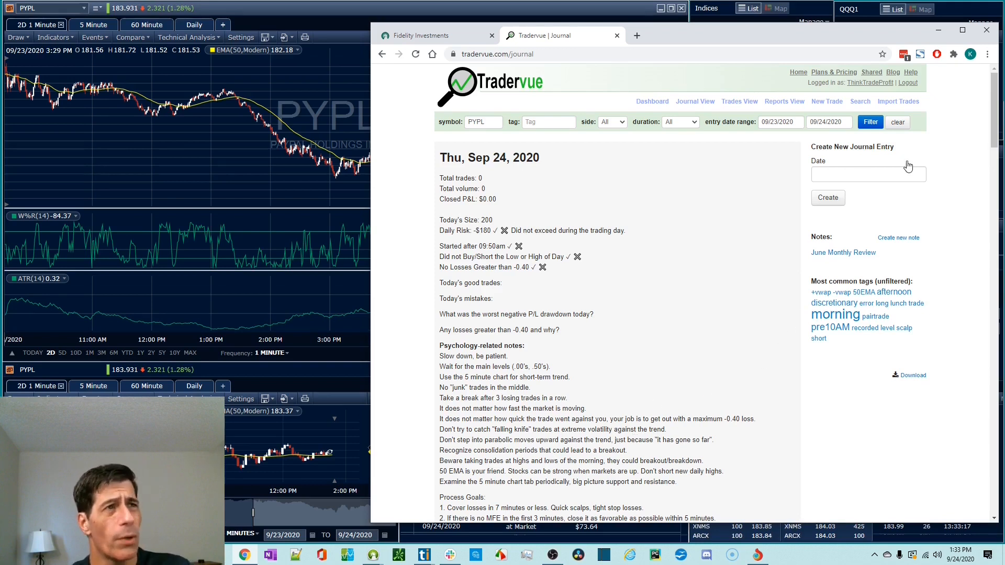
Show the Import Trades page and keep Fidelity as the selected broker.
left_click(907, 102)
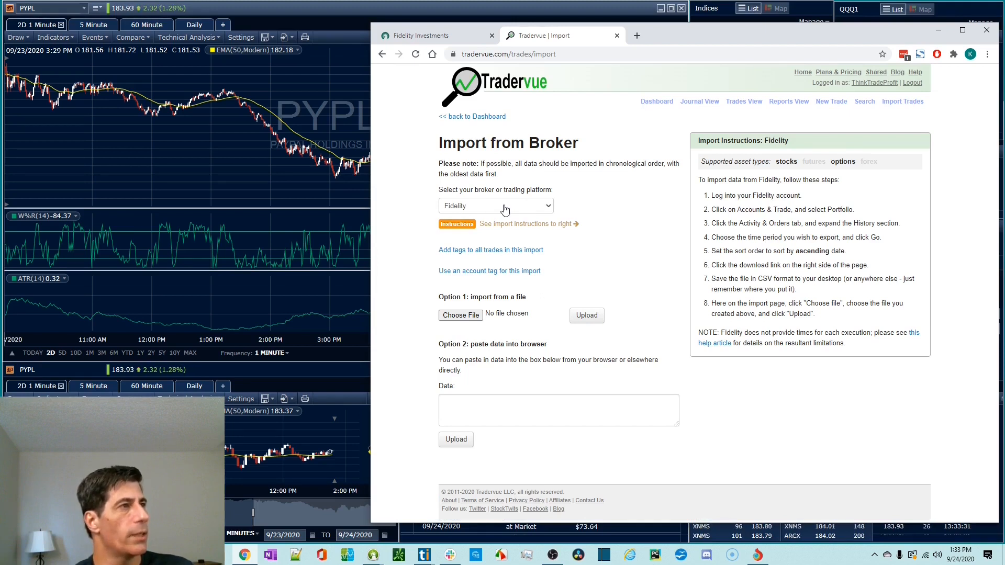
left_click(538, 208)
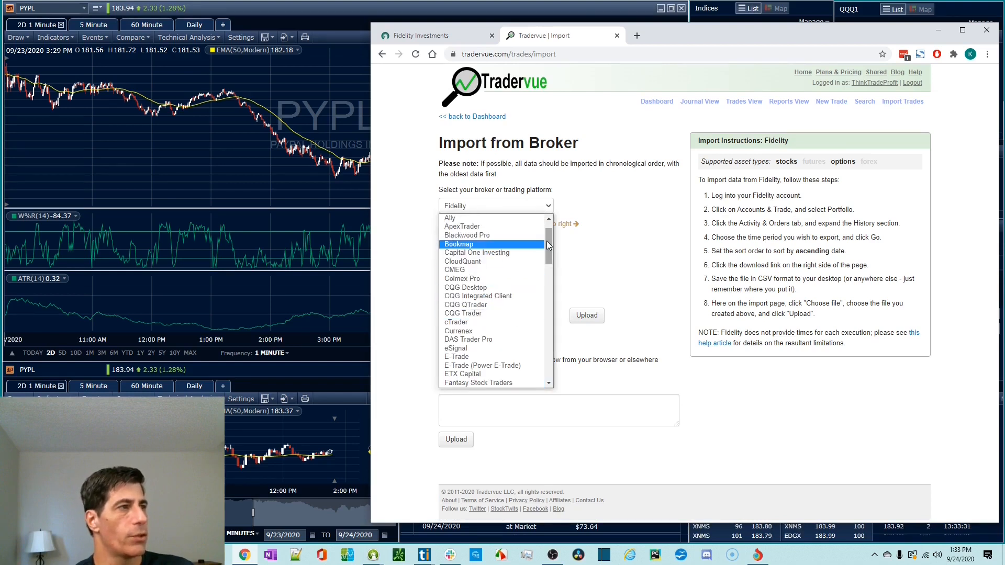
scroll(503, 314, "down", 3)
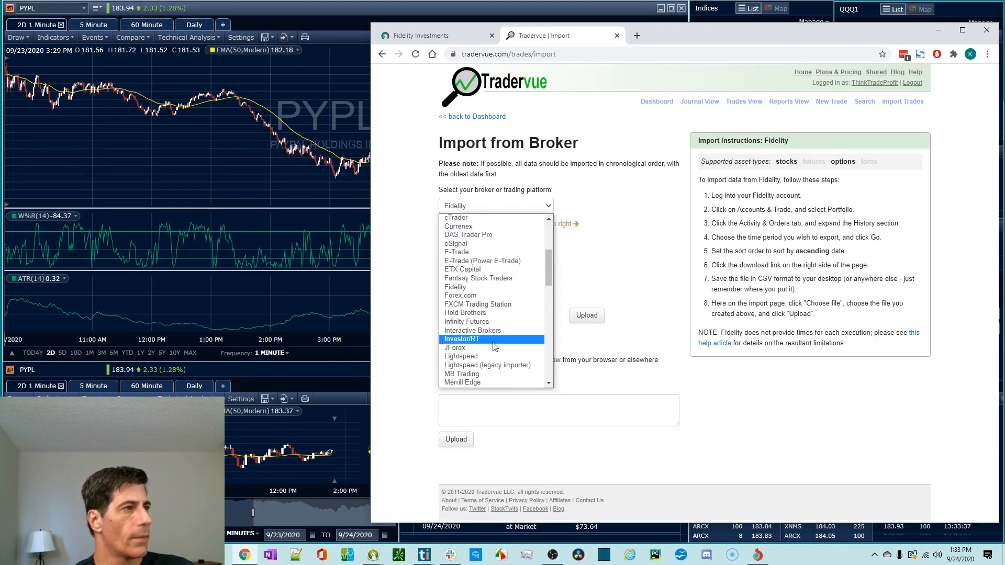
left_click(471, 287)
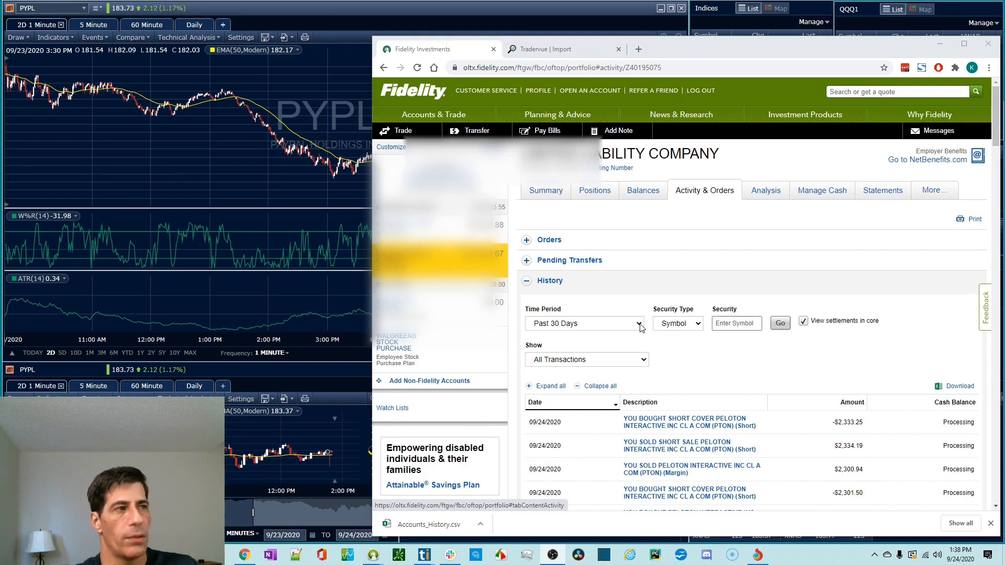
Set a custom history period from 09/24/2020 to 09/24/2020 in the Fidelity account history.
left_click(640, 325)
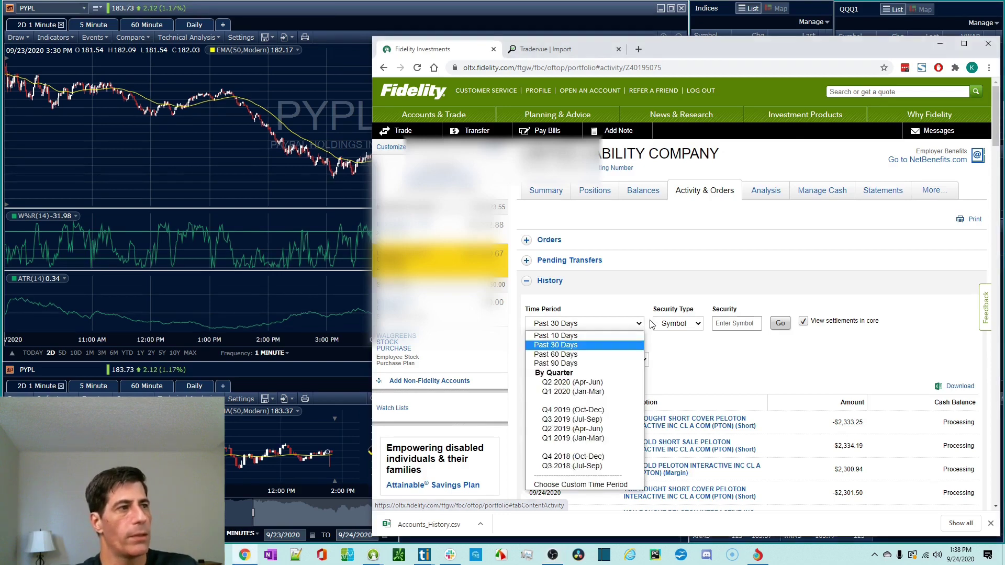
left_click(597, 484)
left_click(703, 324)
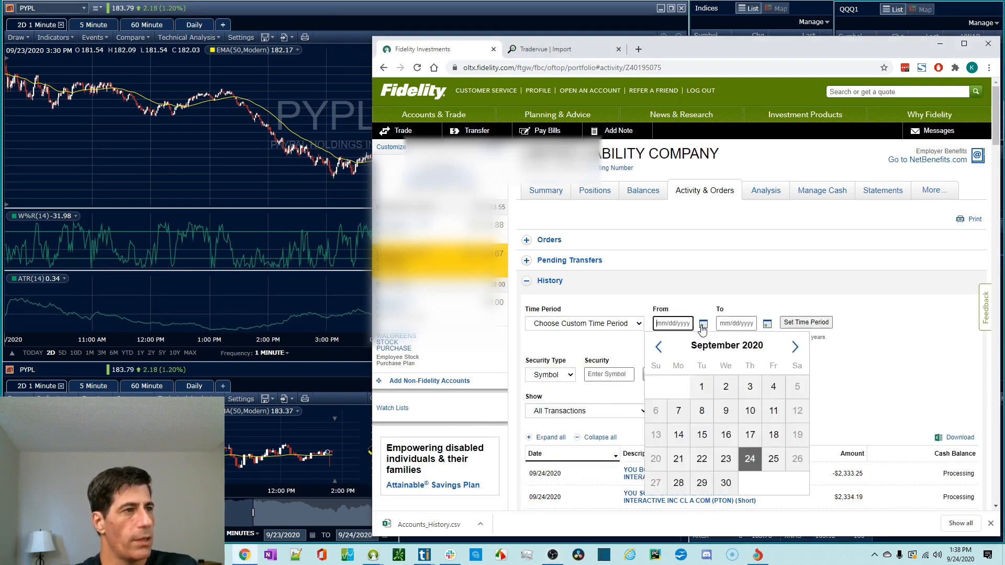
left_click(750, 458)
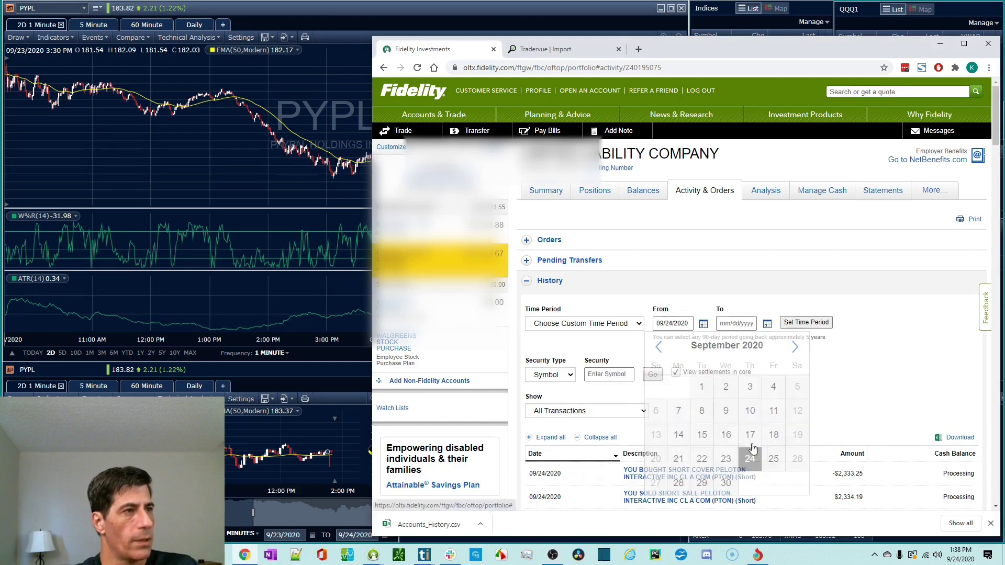
left_click(767, 323)
left_click(812, 459)
left_click(807, 322)
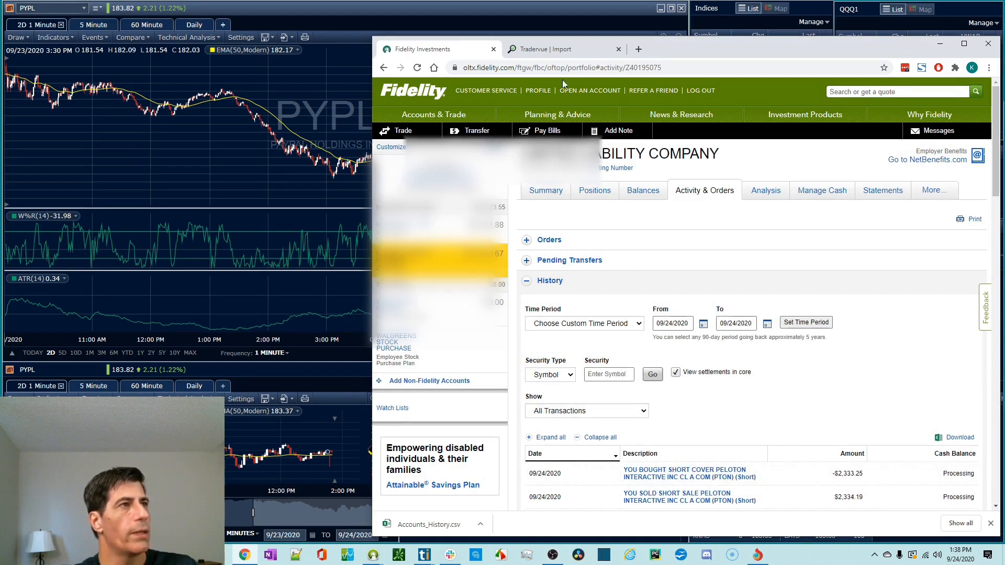
Sort the Sep 24 Fidelity history by date and download it as a CSV file.
left_click(549, 49)
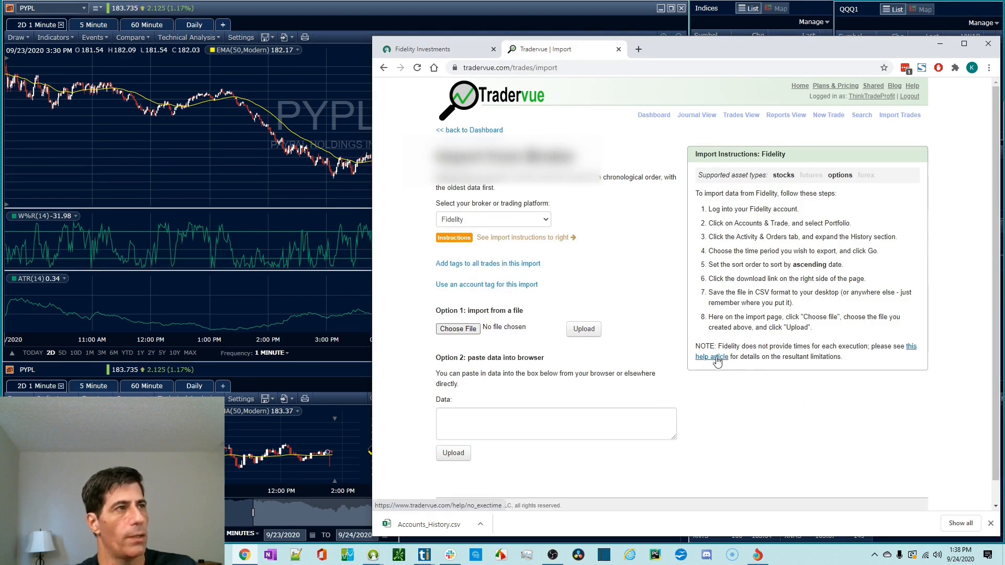
left_click(439, 49)
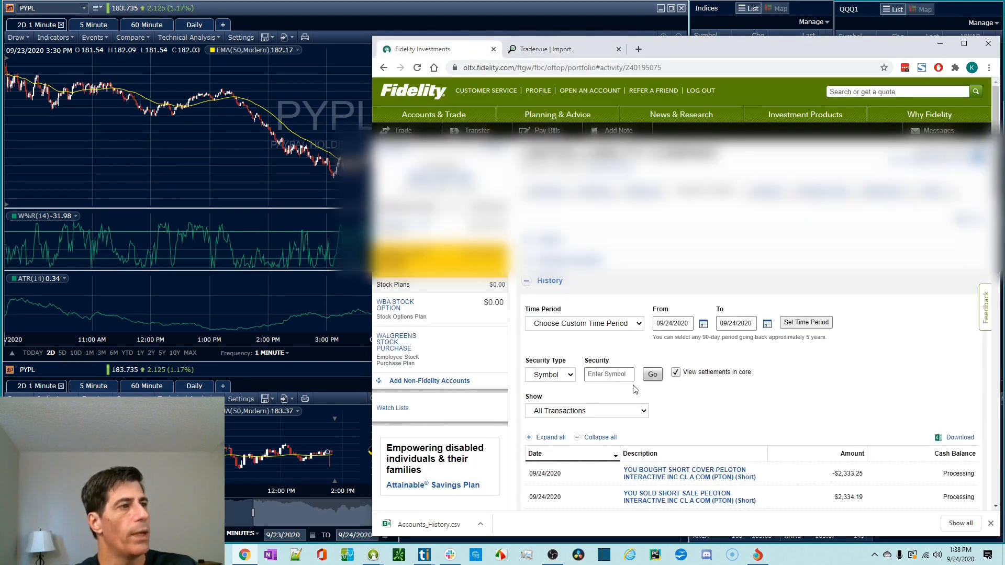
left_click(605, 455)
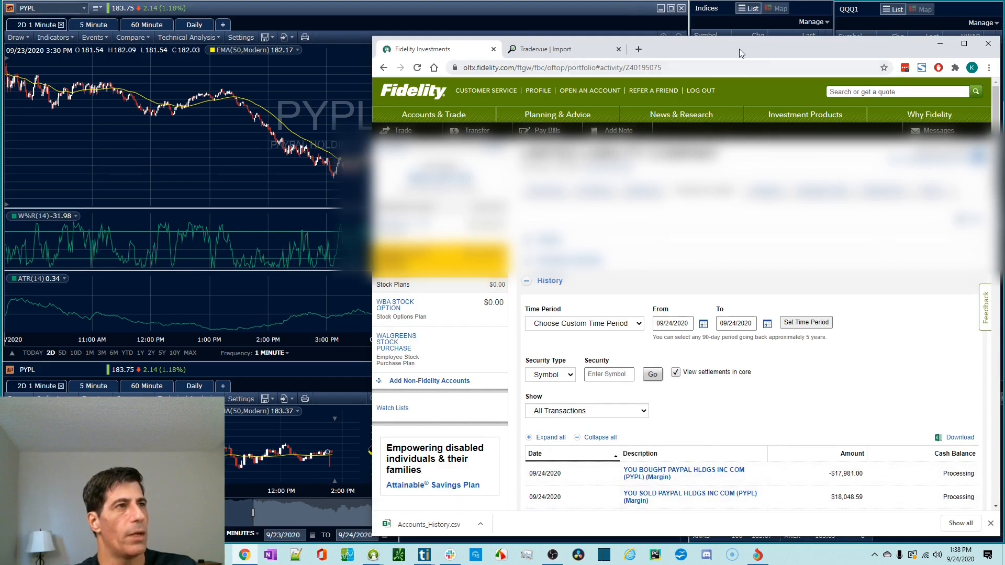
left_click_drag(739, 53, 999, 53)
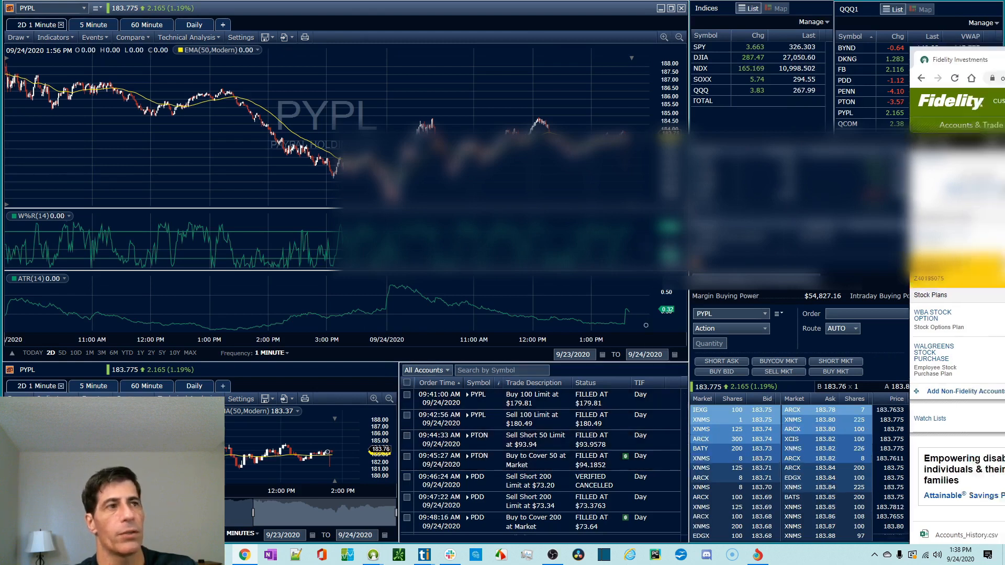
left_click_drag(999, 52, 529, 53)
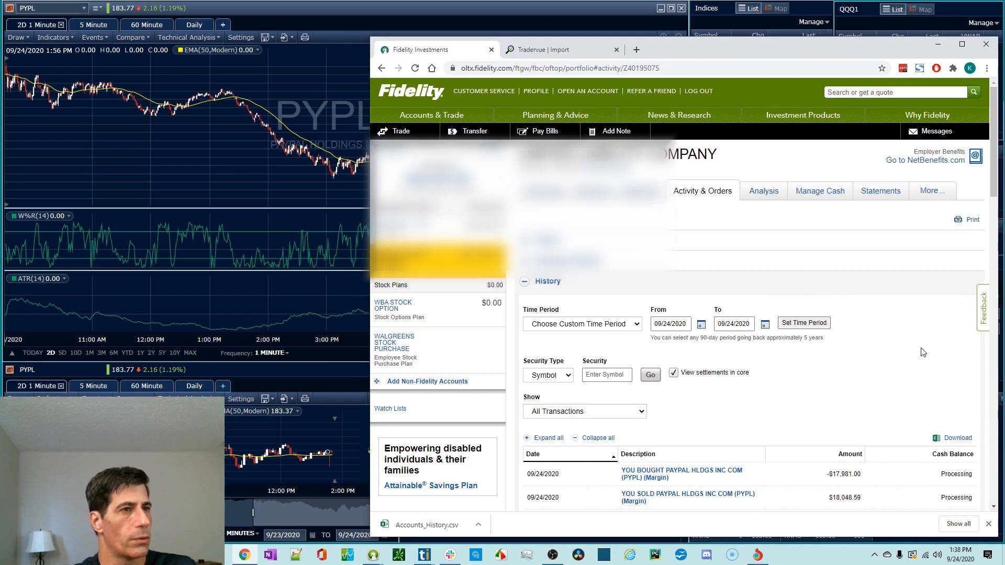
left_click(960, 443)
left_click(479, 525)
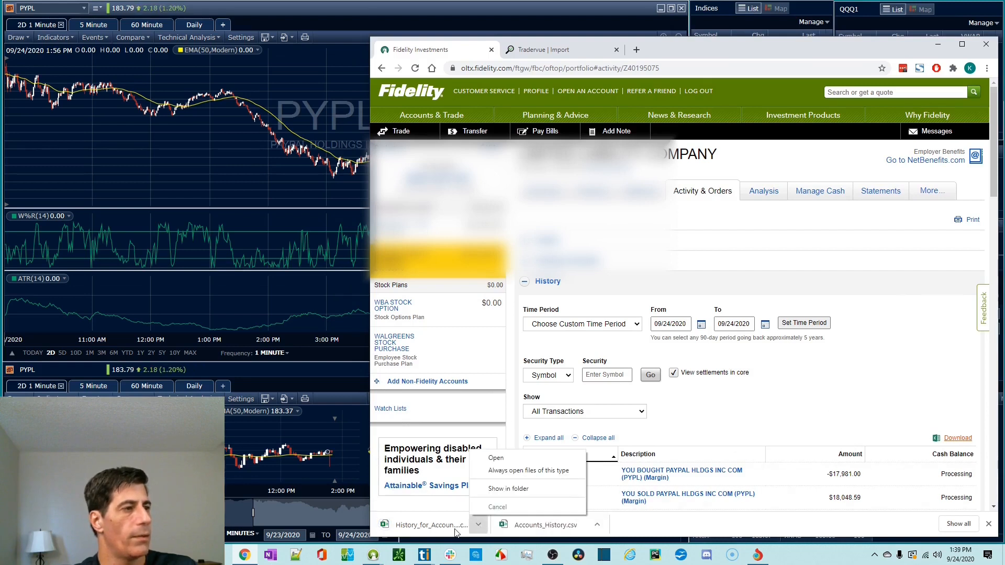
Upload the latest History_for_Account CSV to Tradervue and confirm the import finished.
left_click(549, 49)
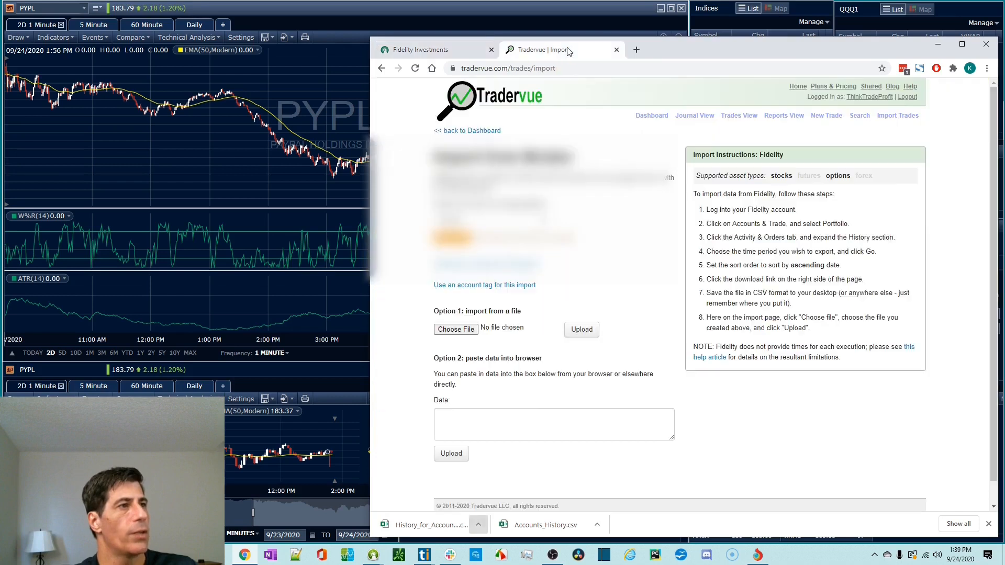
left_click(455, 329)
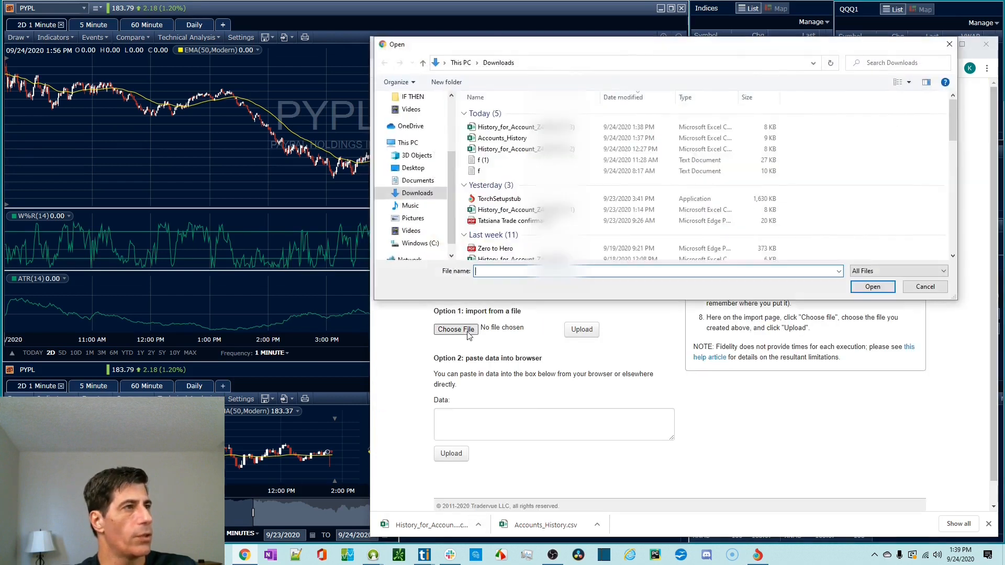
left_click(507, 127)
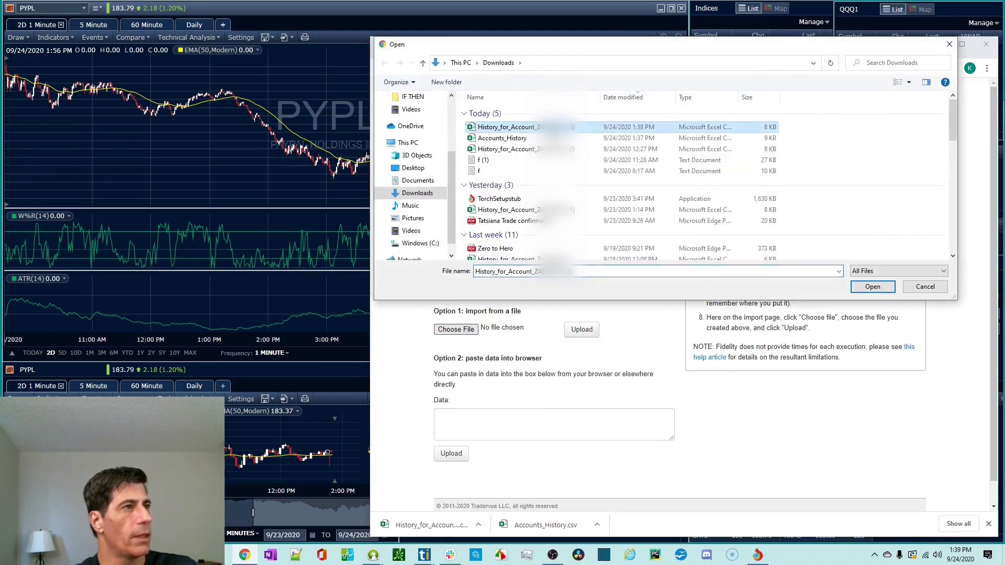
left_click(872, 287)
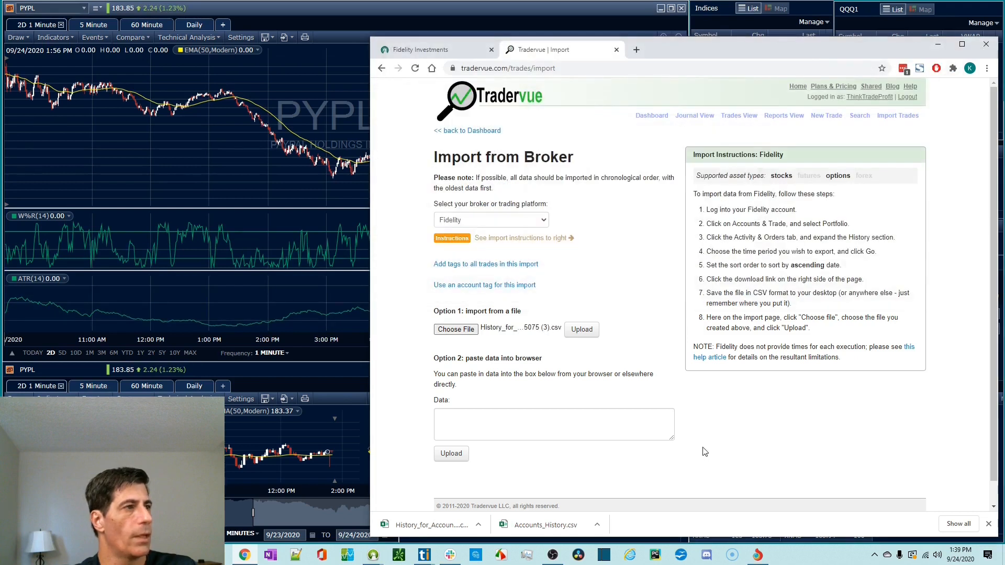
left_click(581, 329)
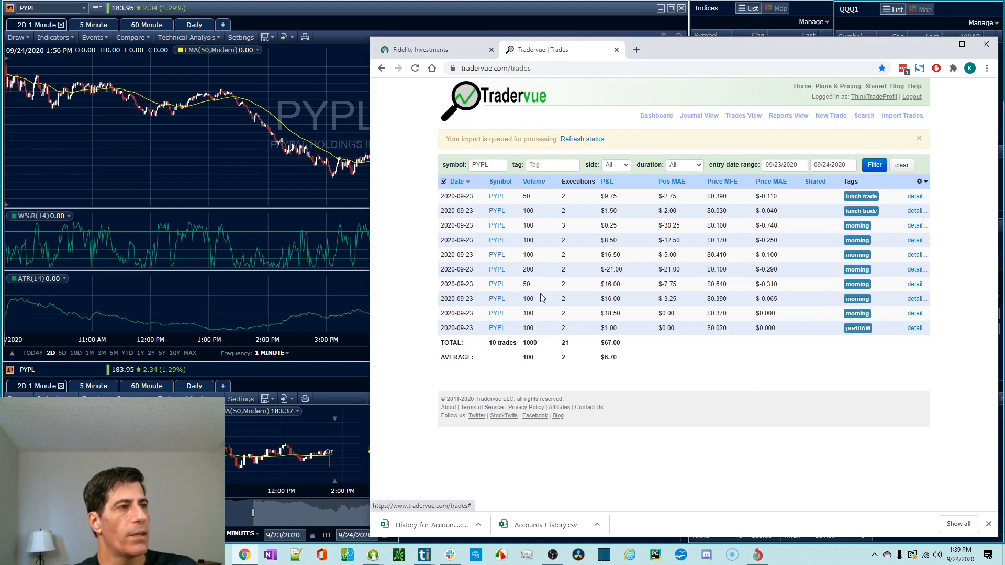
left_click(581, 139)
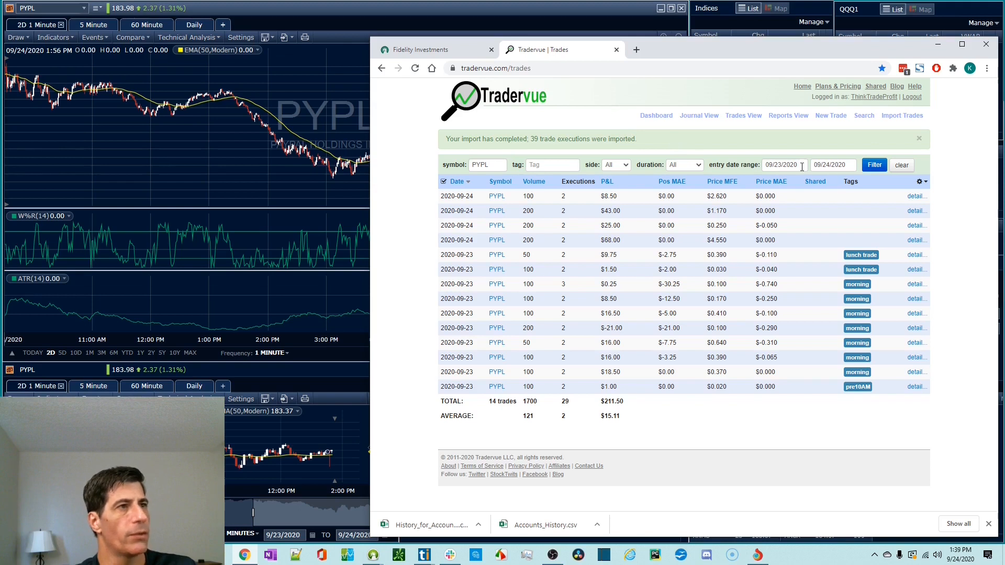
Filter the trades list to 09/24/2020 and clear the PYPL symbol to show all symbols.
left_click(785, 165)
left_click(828, 261)
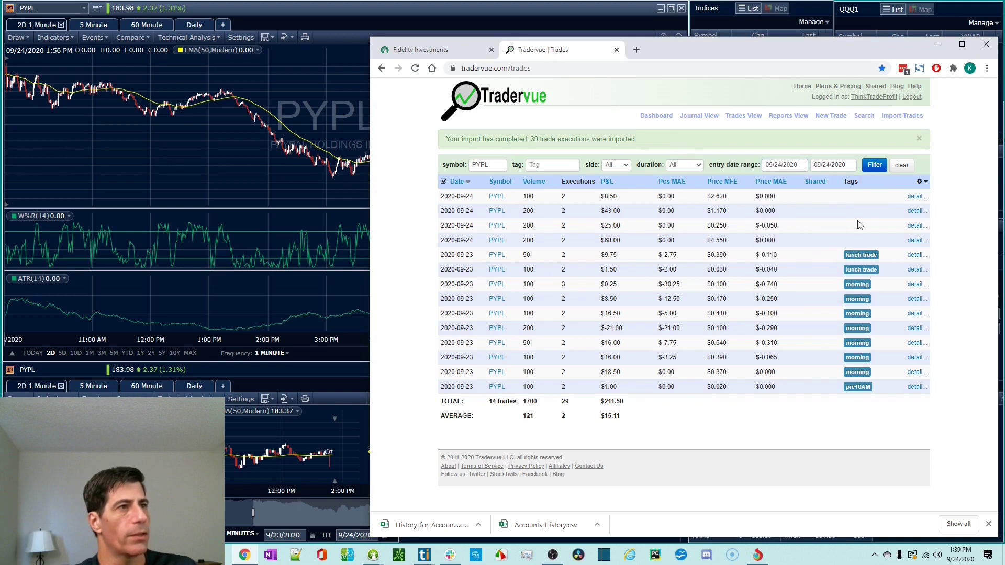
left_click(874, 166)
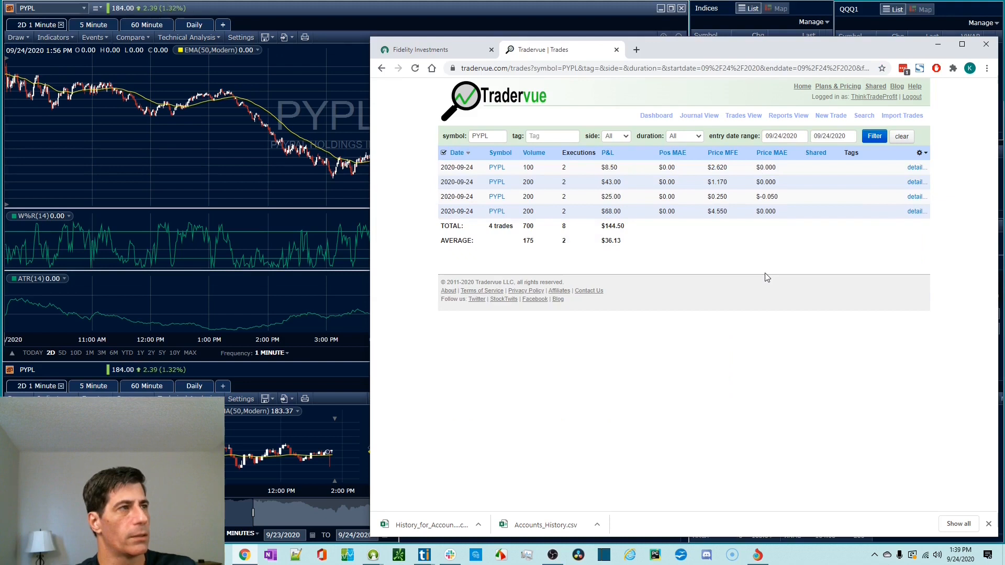
double_click(480, 136)
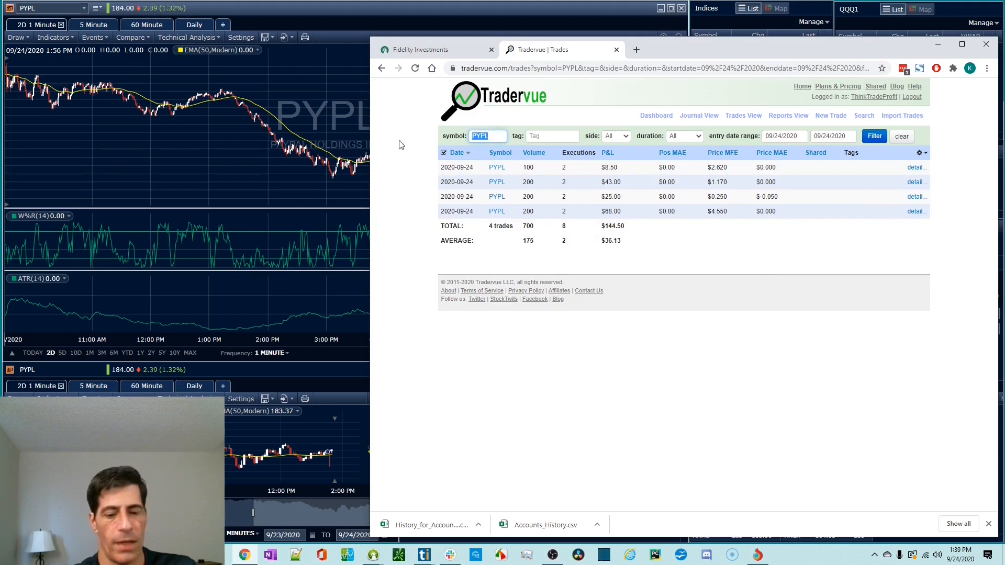
key("BackSpace")
key("Return")
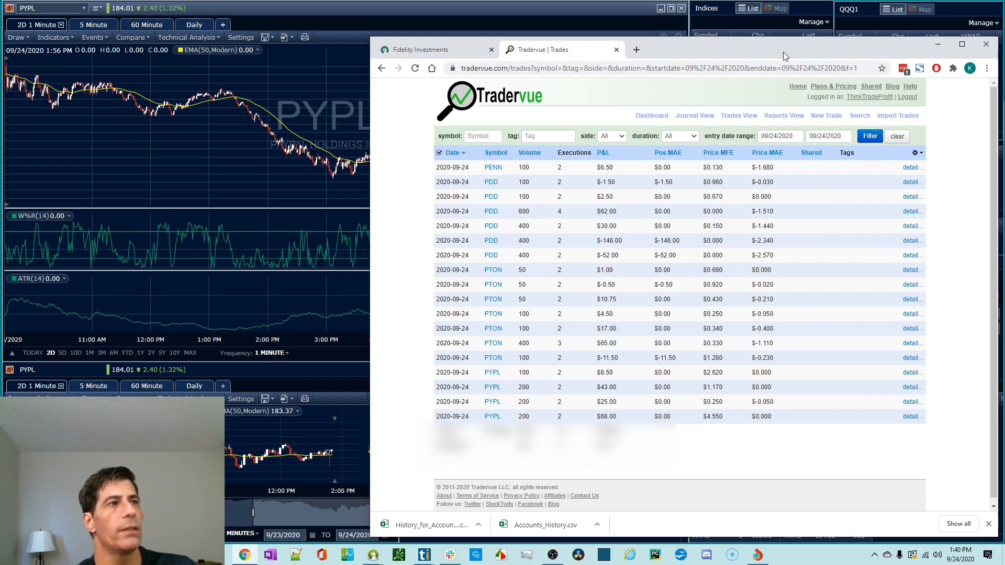
Compare with the Fidelity history, then view the Sep 24 PENN trade's detail page.
left_click(428, 50)
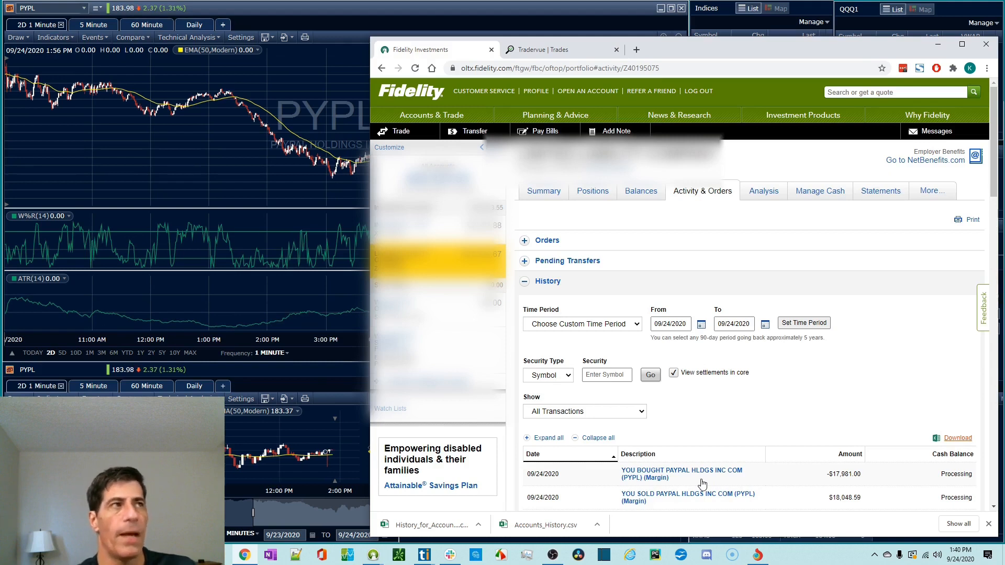
left_click(550, 50)
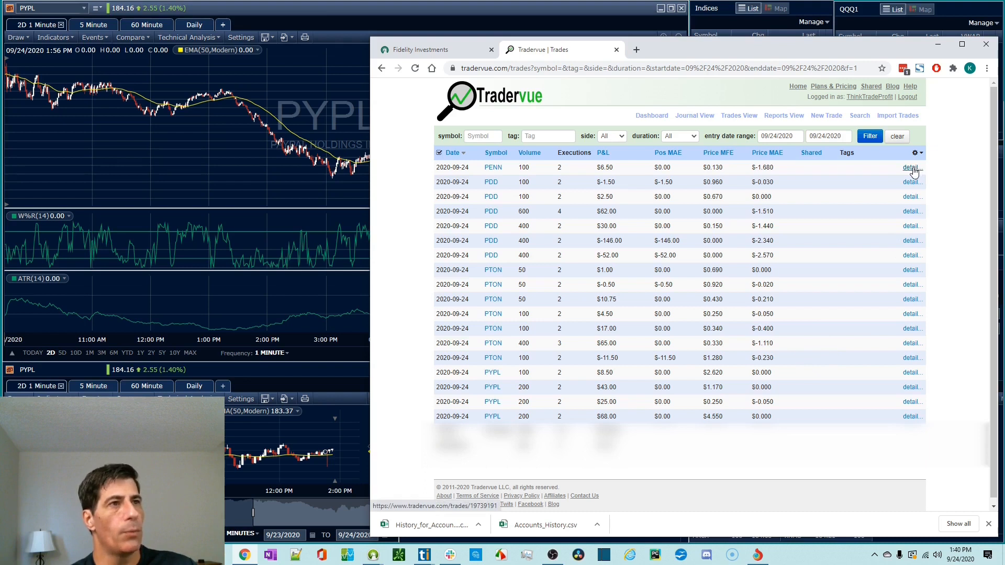
left_click(912, 168)
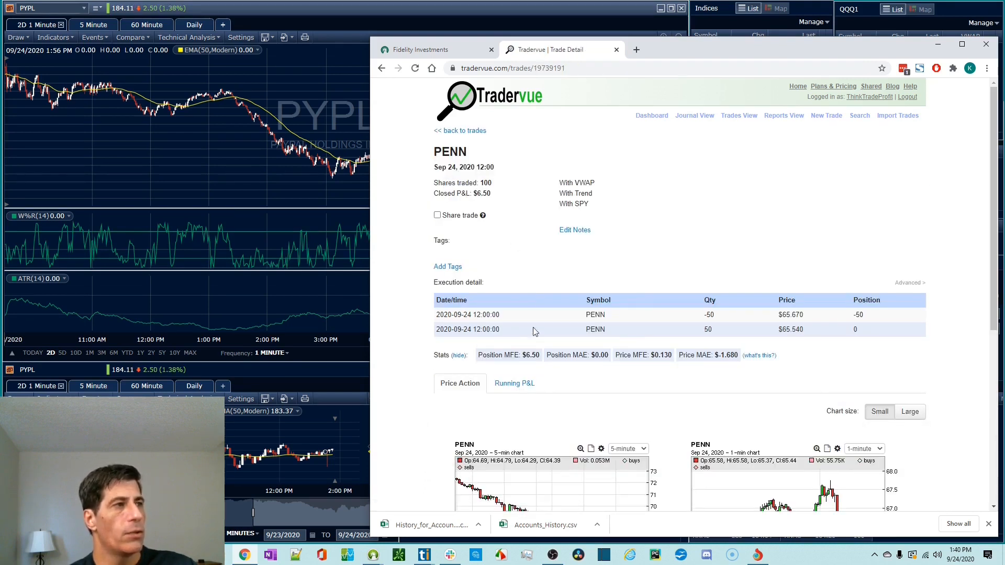
Edit the first PENN execution under Advanced and select its 12:00:00 time for replacement.
left_click(909, 283)
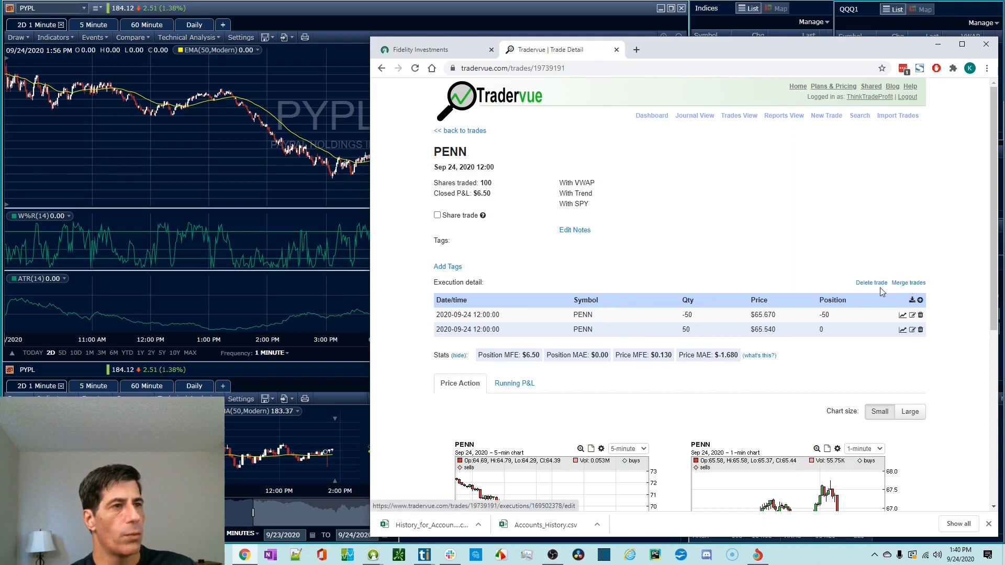
left_click(911, 317)
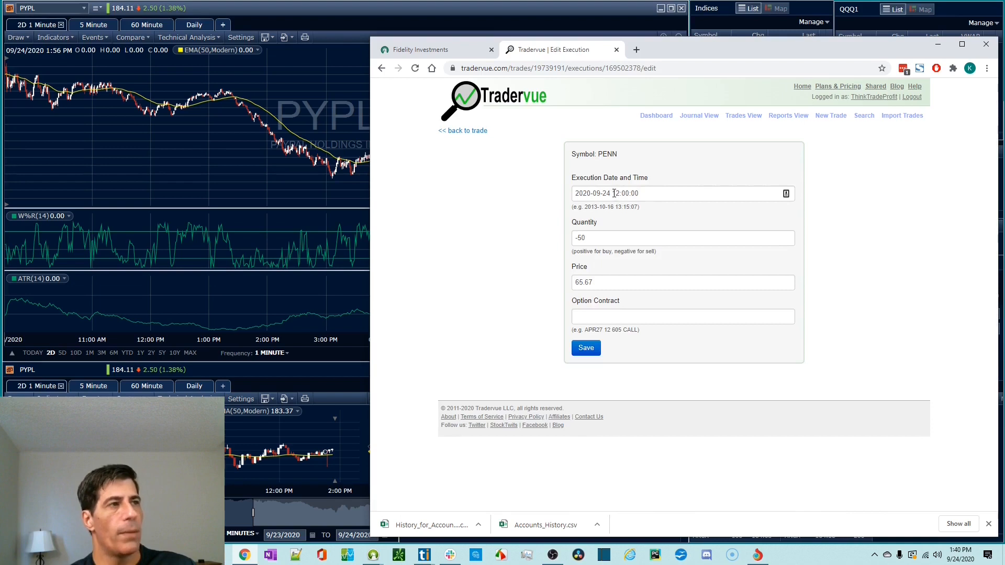
left_click_drag(613, 194, 664, 194)
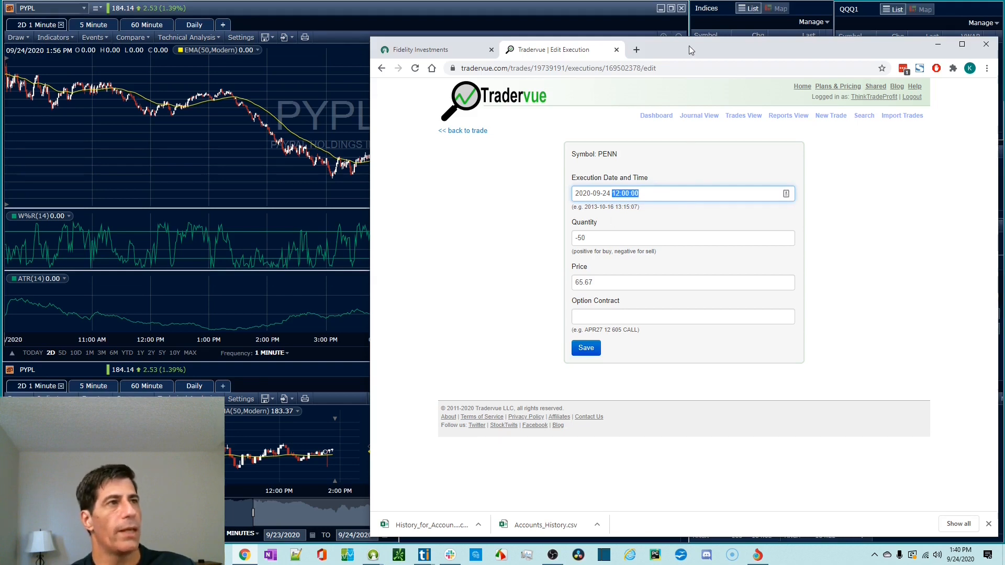
left_click_drag(689, 45, 1001, 48)
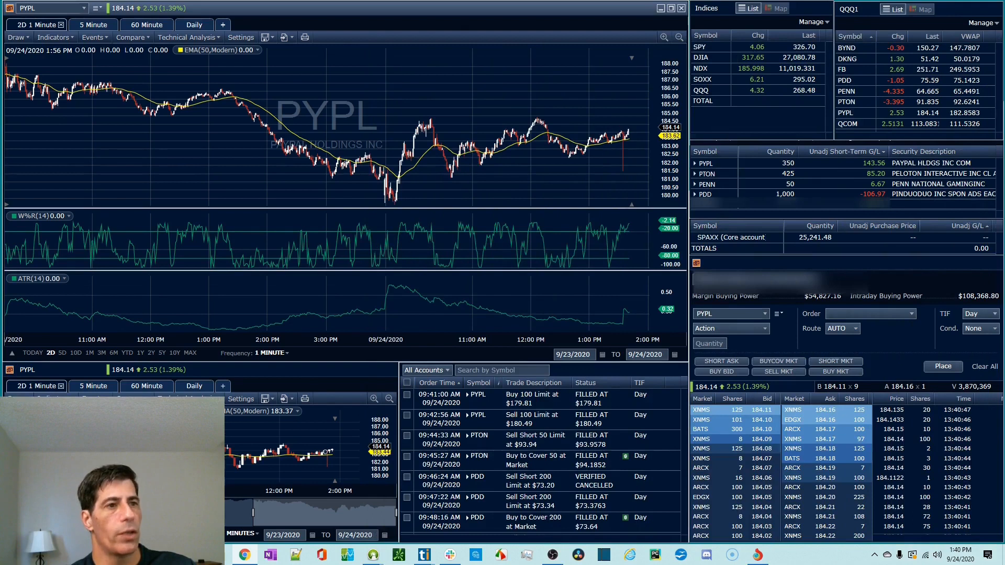
mouse_move(464, 411)
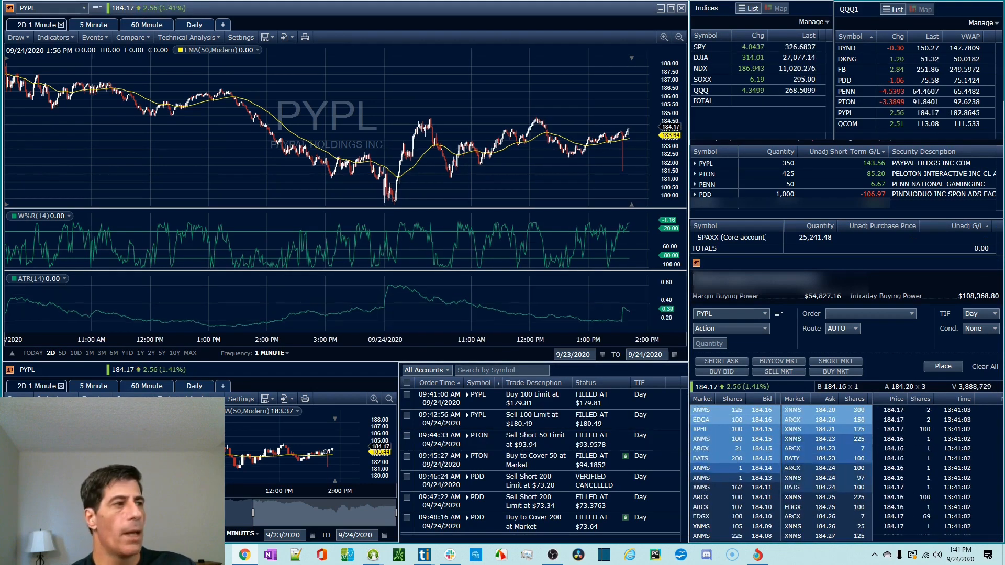
mouse_move(691, 448)
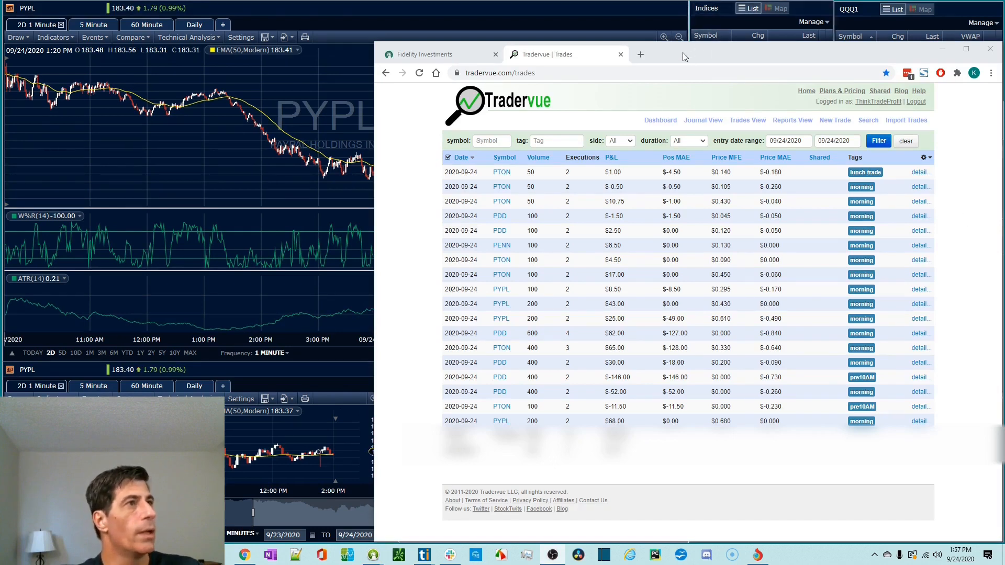
left_click_drag(683, 53, 999, 55)
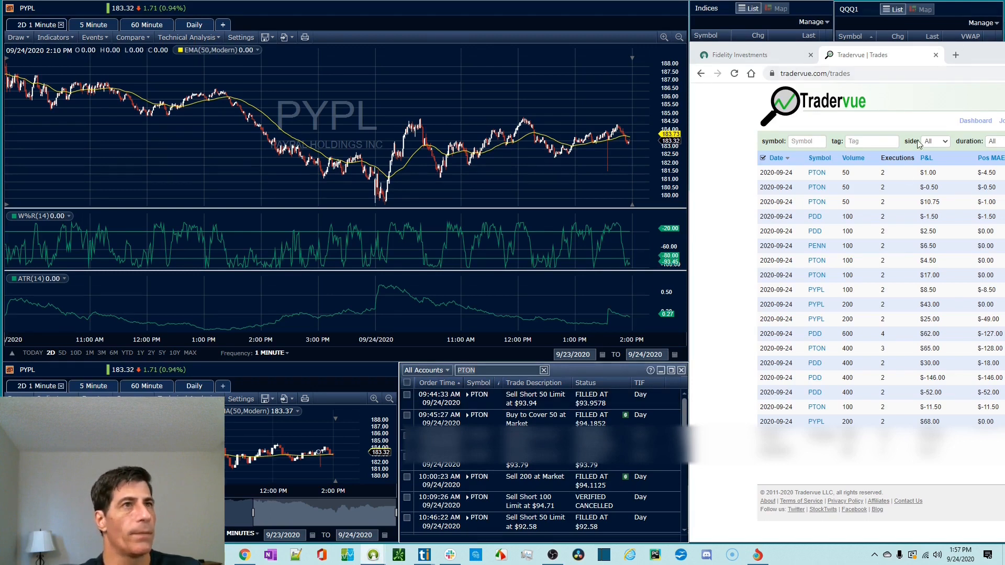
left_click_drag(879, 54, 844, 45)
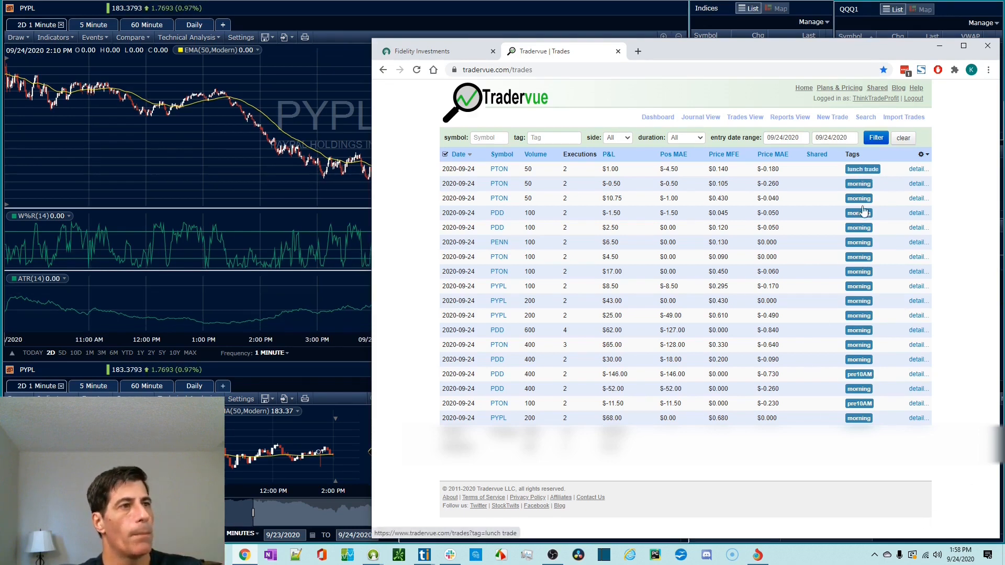
Filter the Sep 24 trades by the 'morning' tag (15 trades, $288.75), then clear the tag field.
left_click(560, 139)
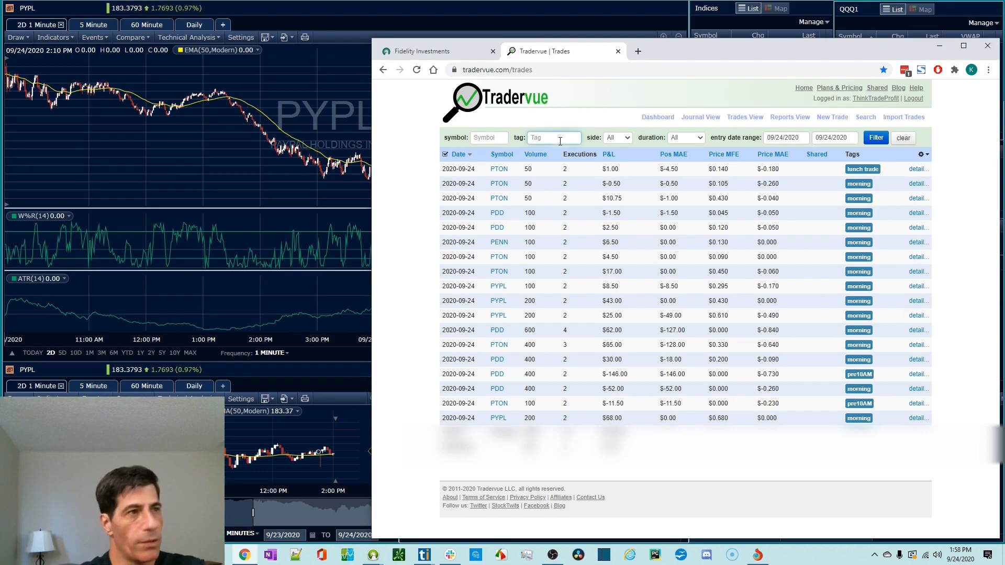
type("morning")
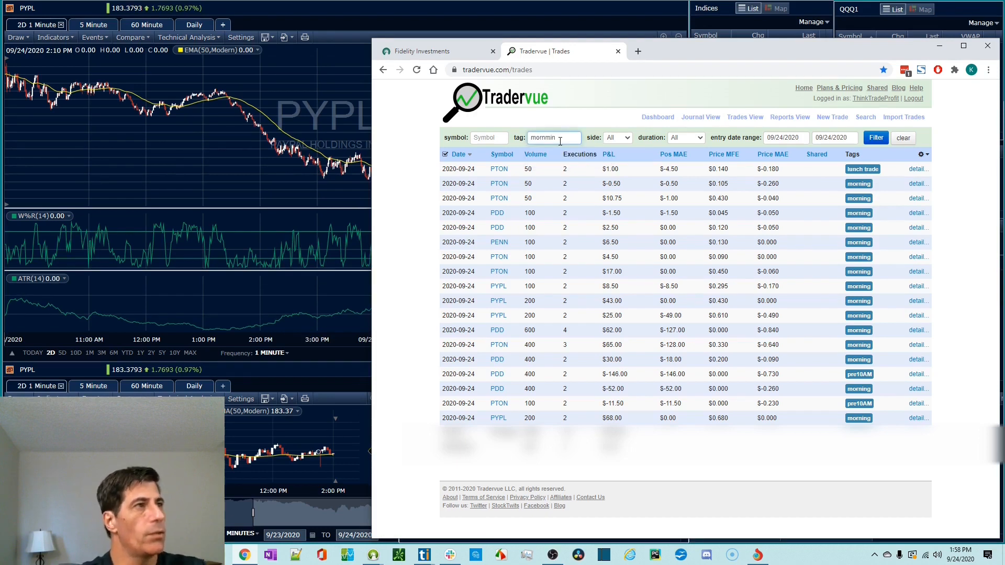
key("BackSpace")
key("BackSpace")
key("BackSpace")
type("ing")
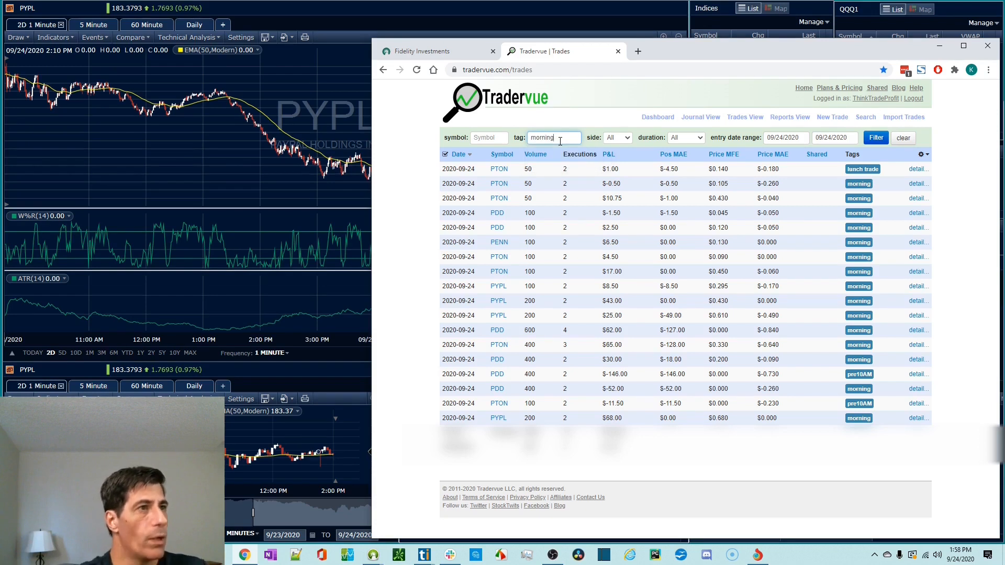
left_click_drag(557, 137, 512, 141)
type("mor")
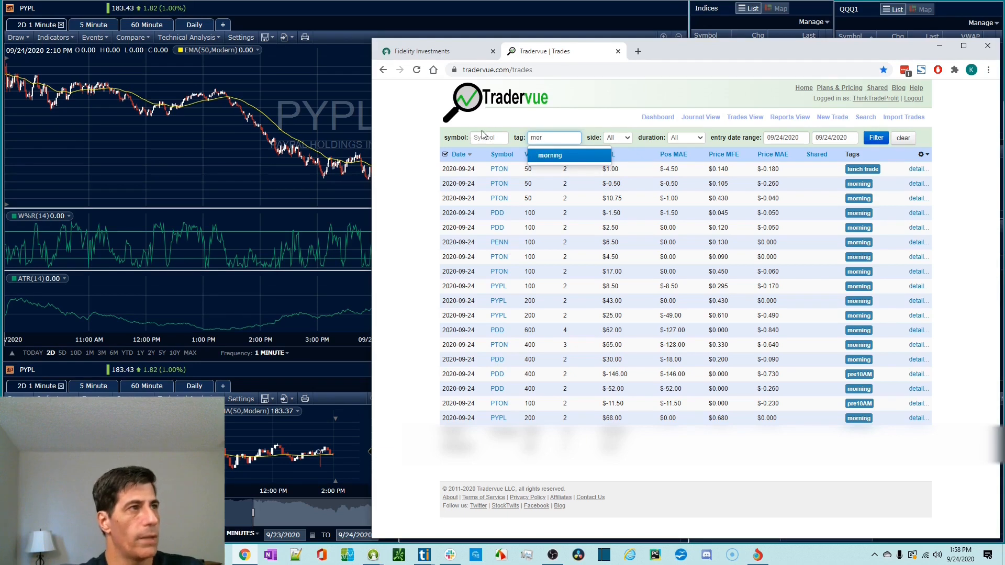
left_click(556, 157)
left_click(877, 139)
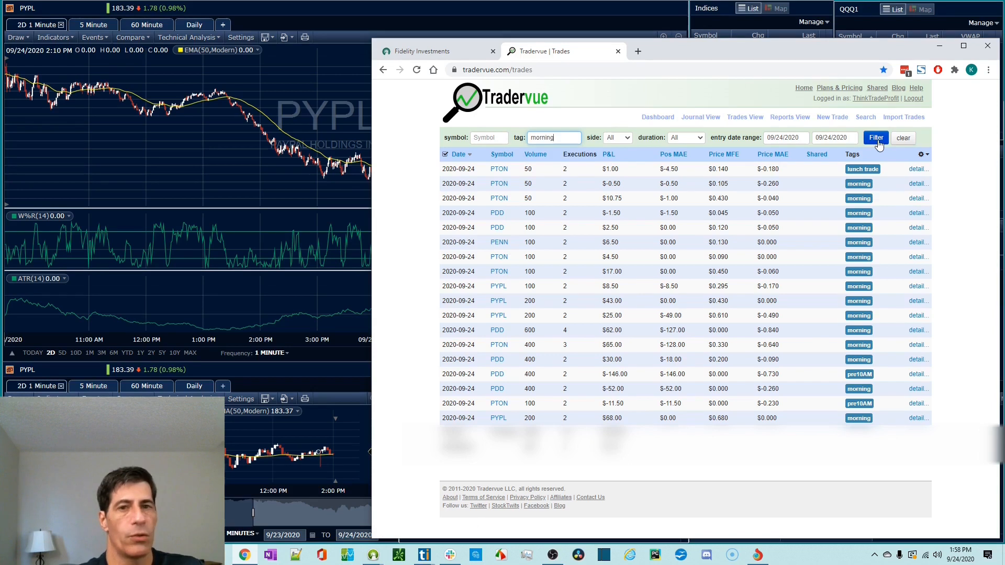
left_click(876, 139)
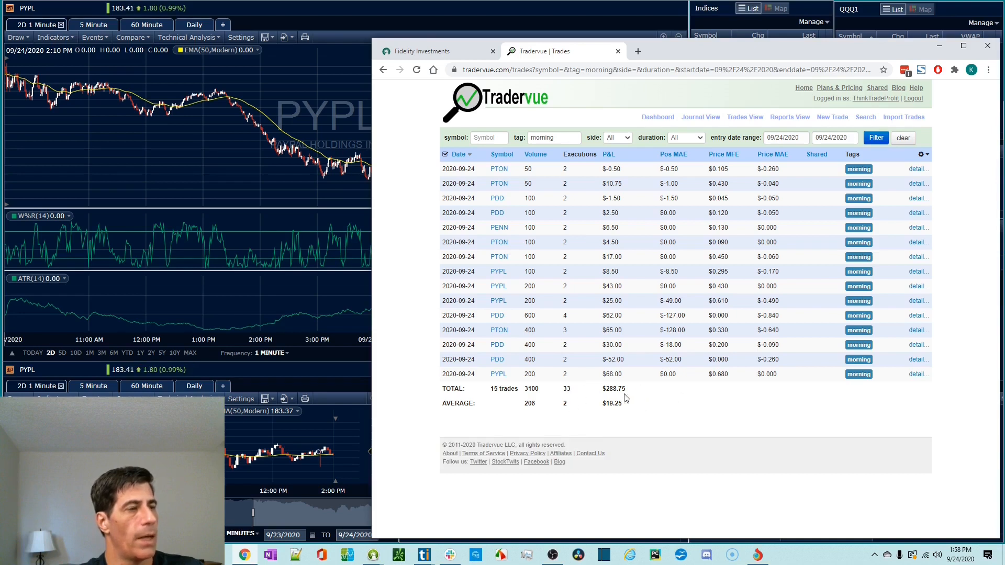
double_click(558, 136)
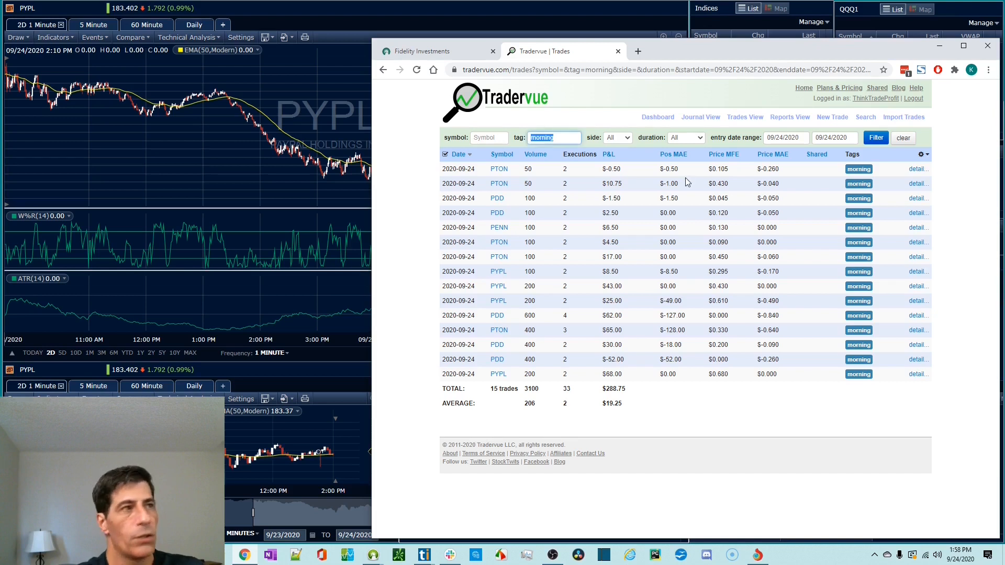
key("BackSpace")
left_click(790, 117)
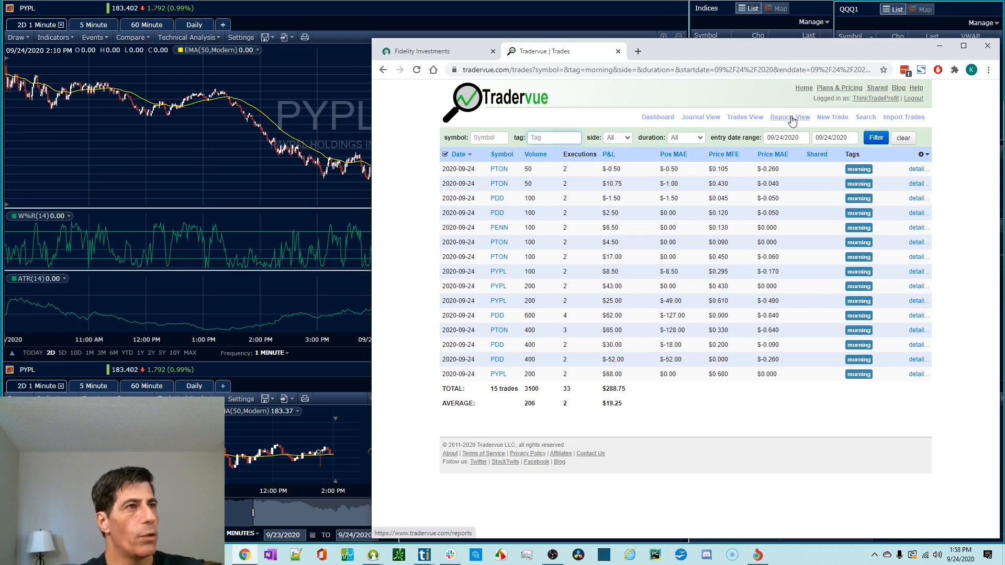
left_click(516, 167)
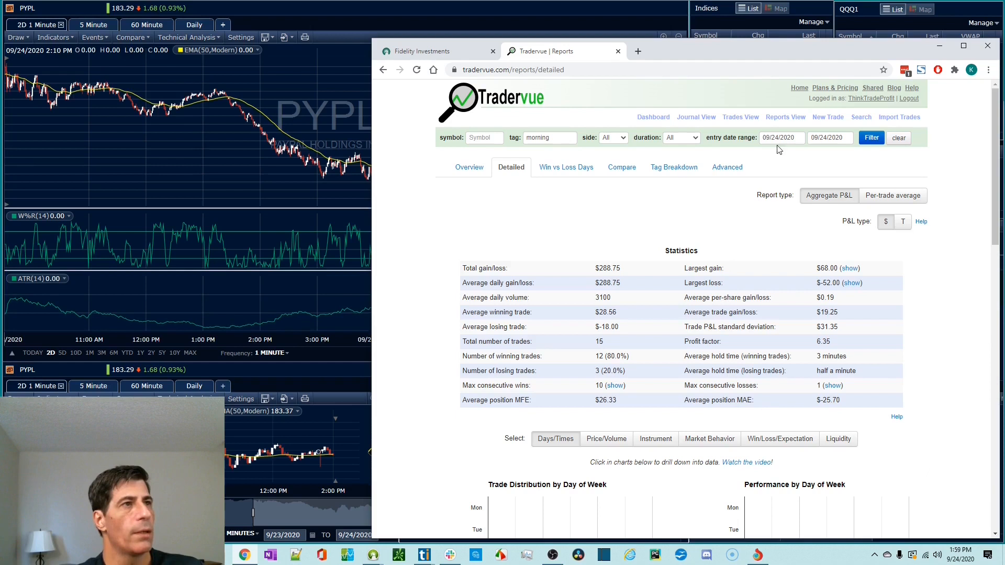
left_click(740, 118)
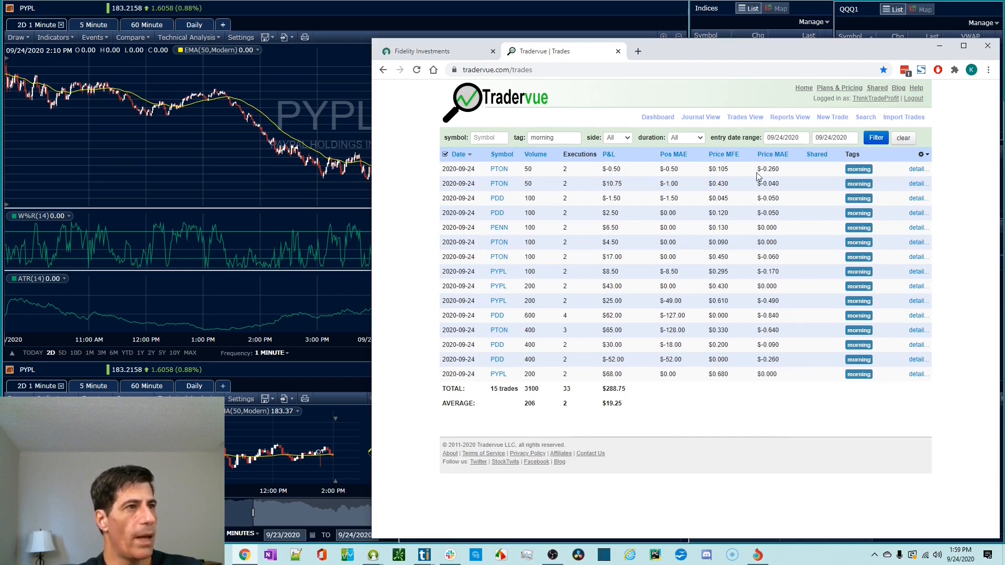
Sort by Price MAE worst first and view the top 600-share PDD trade's details.
left_click(773, 155)
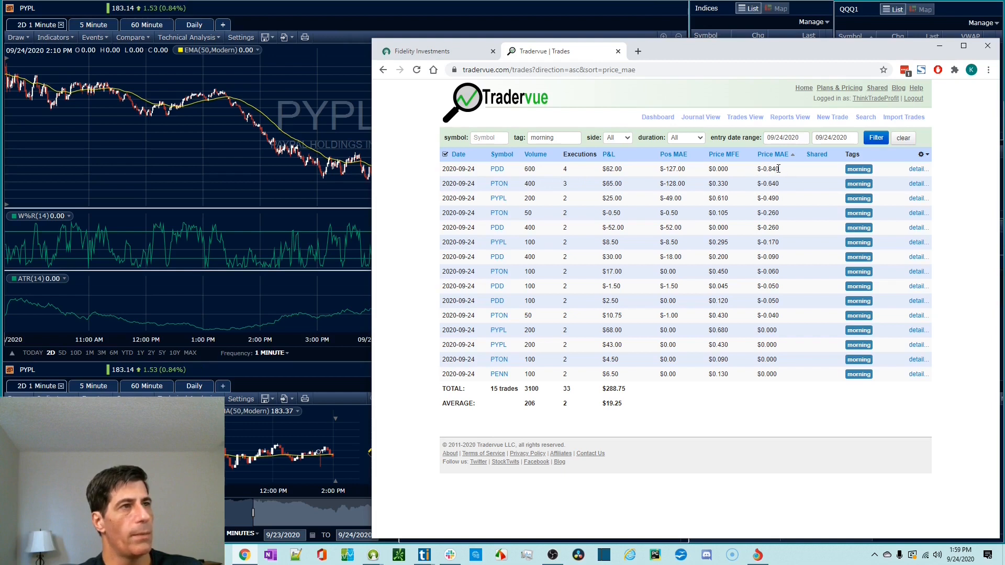
left_click(917, 169)
scroll(838, 362, "down", 5)
scroll(838, 361, "down", 5)
scroll(838, 361, "down", 1)
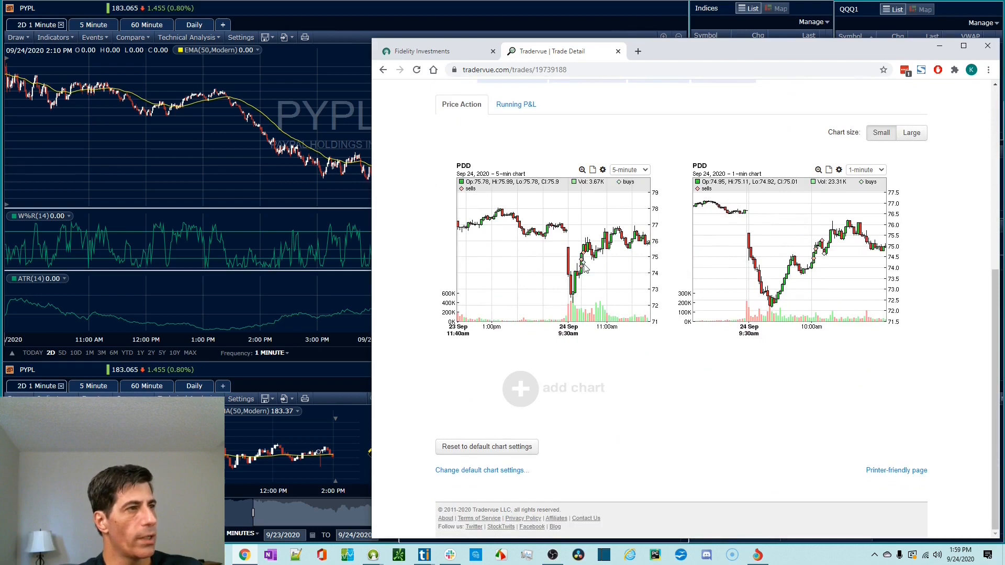
scroll(589, 249, "up", 5)
scroll(588, 249, "up", 3)
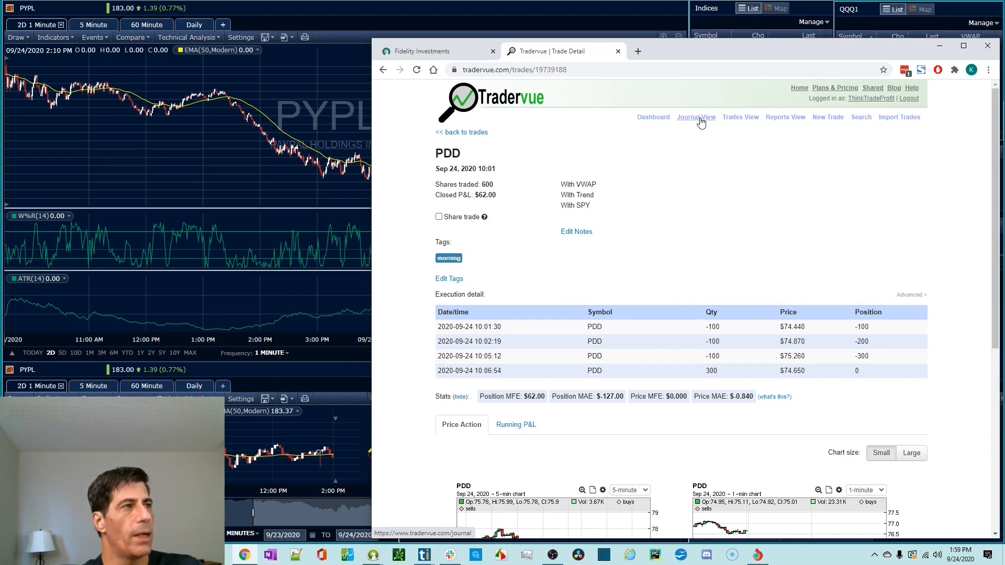
Go from the trade details to the Reports View and show the Detailed report.
left_click(739, 117)
left_click(785, 117)
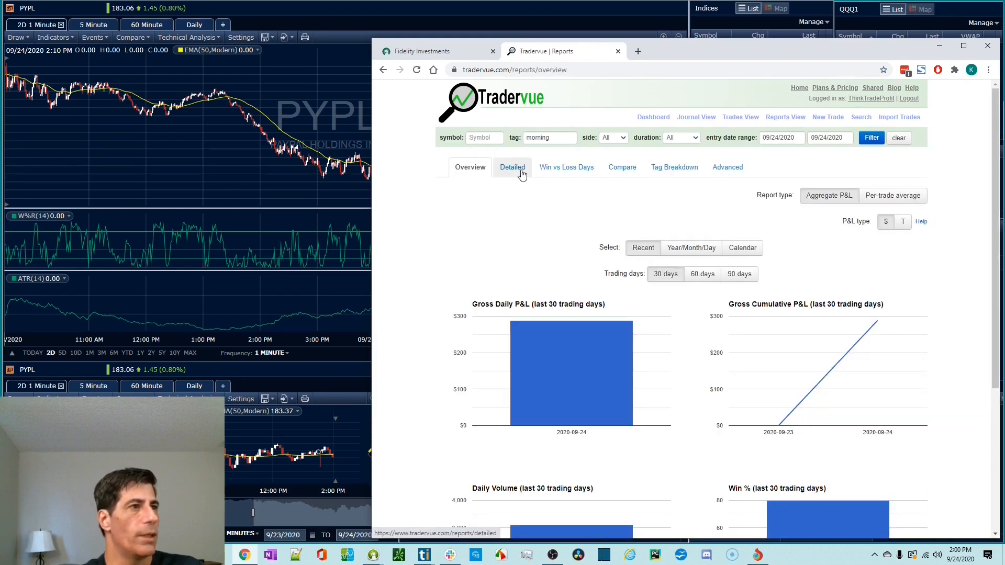
scroll(539, 187, "down", 4)
scroll(539, 188, "up", 4)
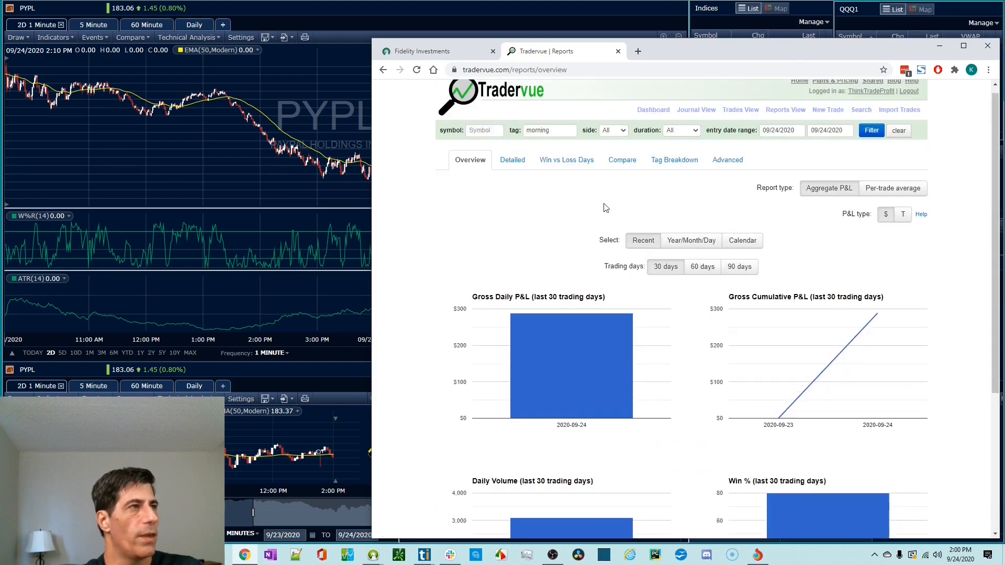
left_click(511, 162)
scroll(691, 283, "down", 5)
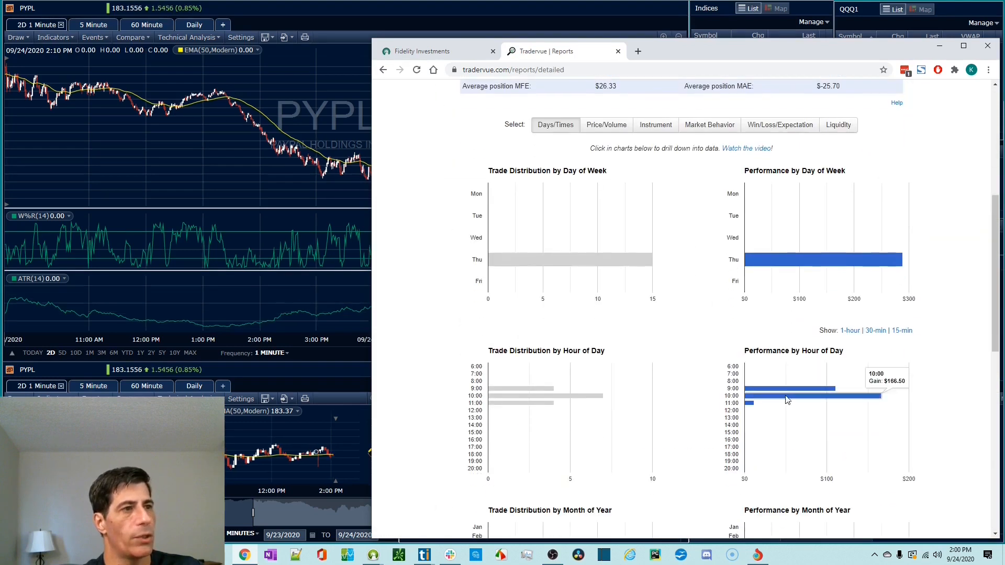
scroll(809, 275, "down", 3)
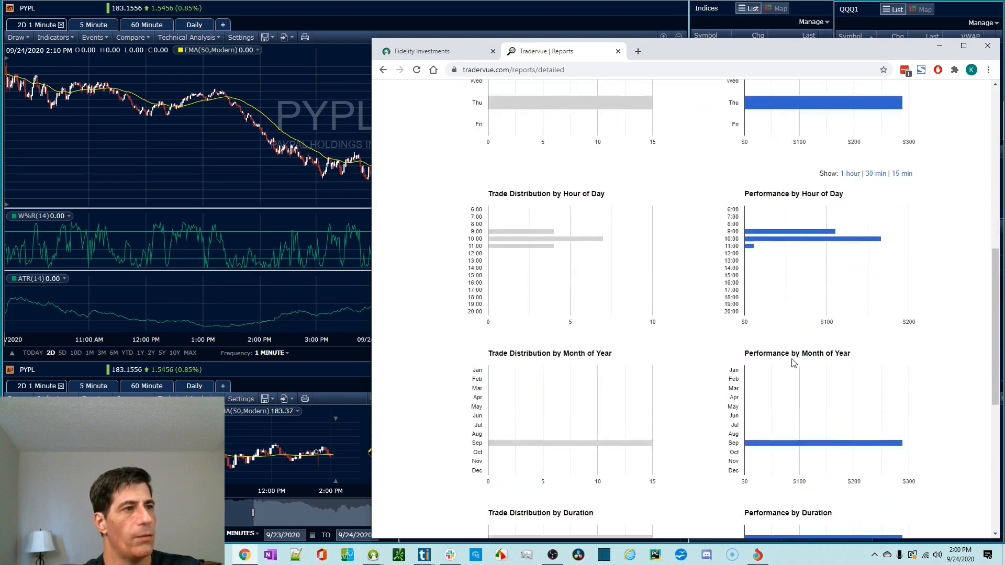
scroll(794, 362, "down", 2)
scroll(793, 363, "down", 1)
scroll(794, 367, "down", 2)
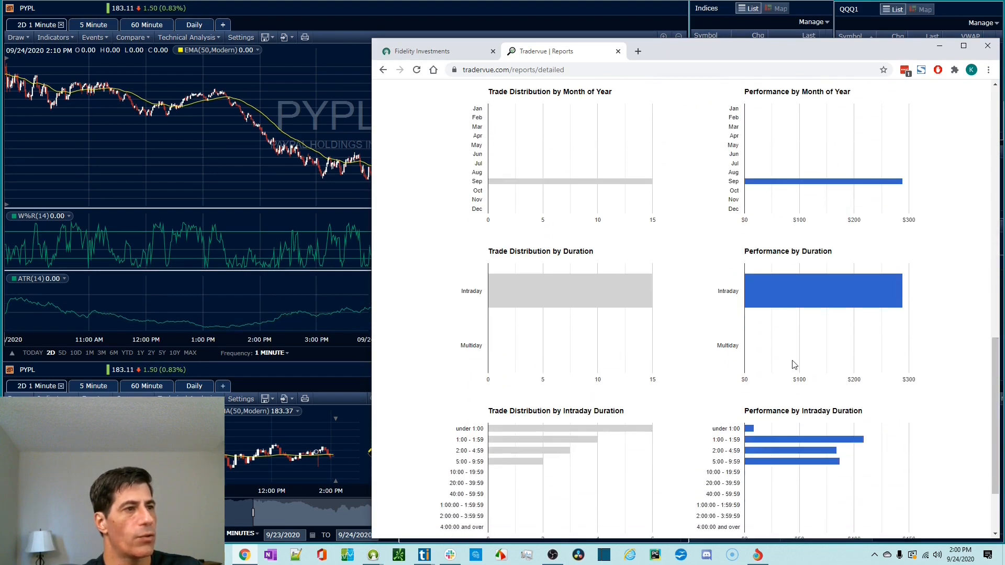
scroll(791, 376, "down", 2)
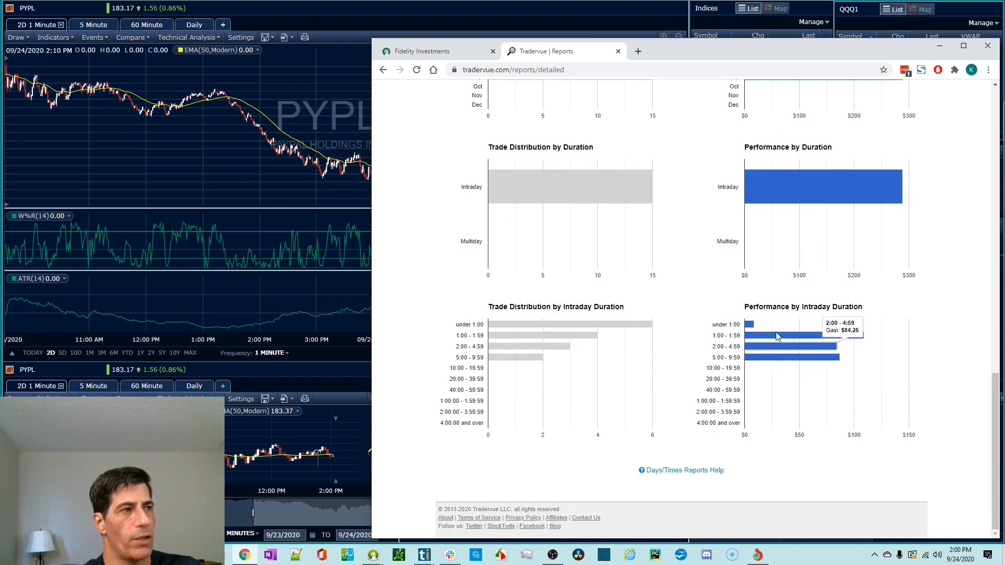
scroll(785, 377, "up", 5)
scroll(788, 380, "up", 5)
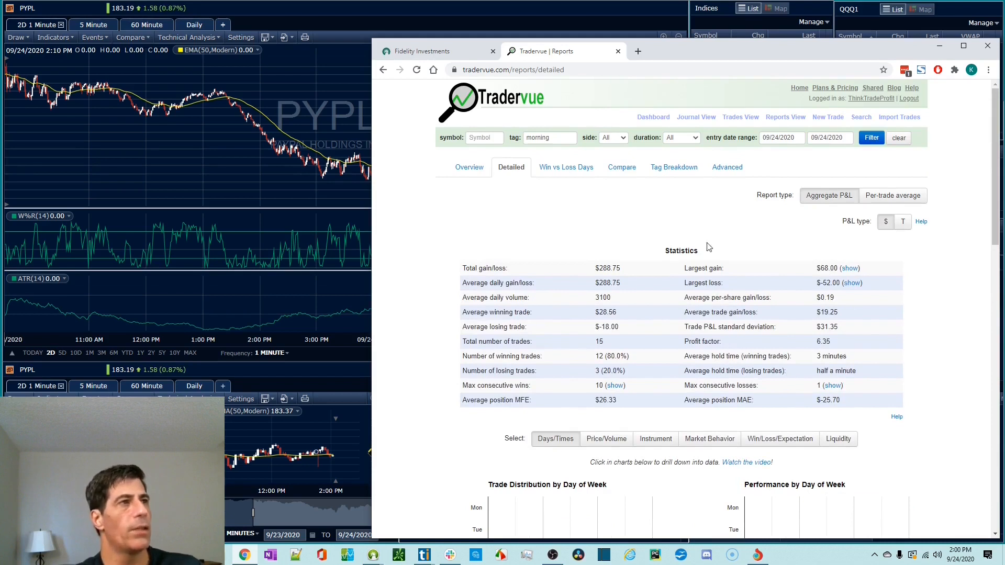
From the Sep 24 journal's trades table, show the detail page of the 09:41 PYPL trade.
left_click(701, 117)
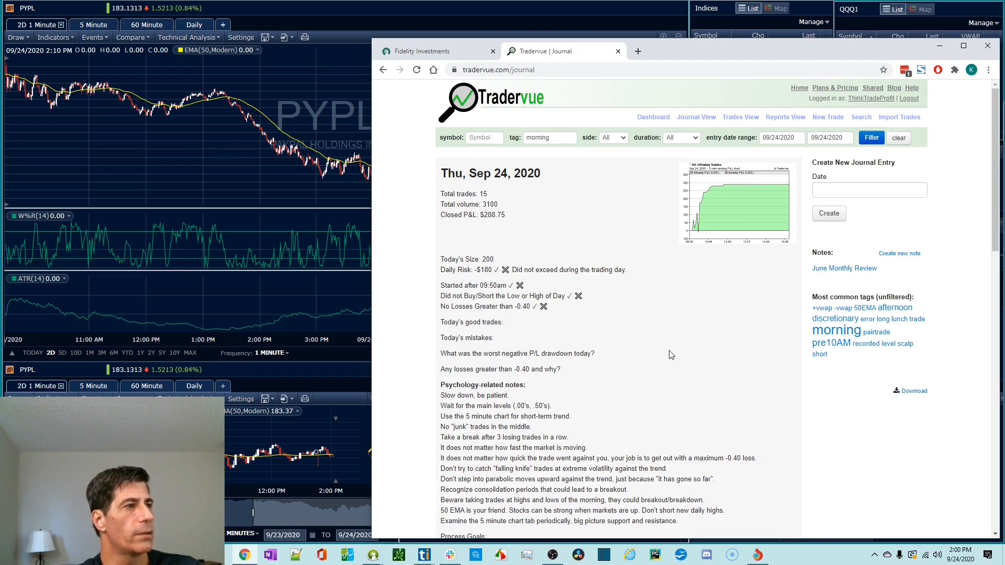
scroll(671, 353, "down", 5)
scroll(671, 354, "down", 5)
scroll(672, 354, "down", 3)
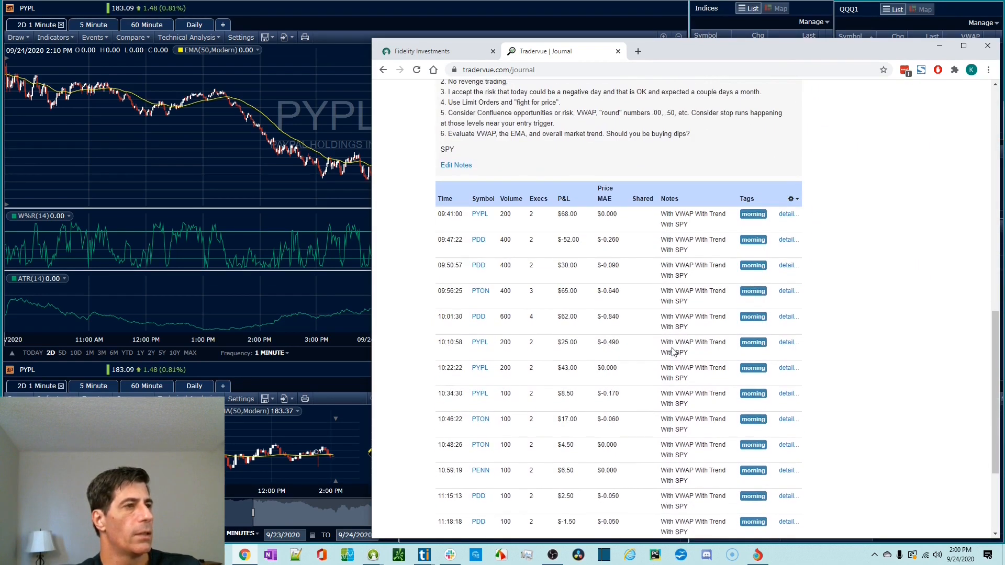
scroll(673, 351, "down", 3)
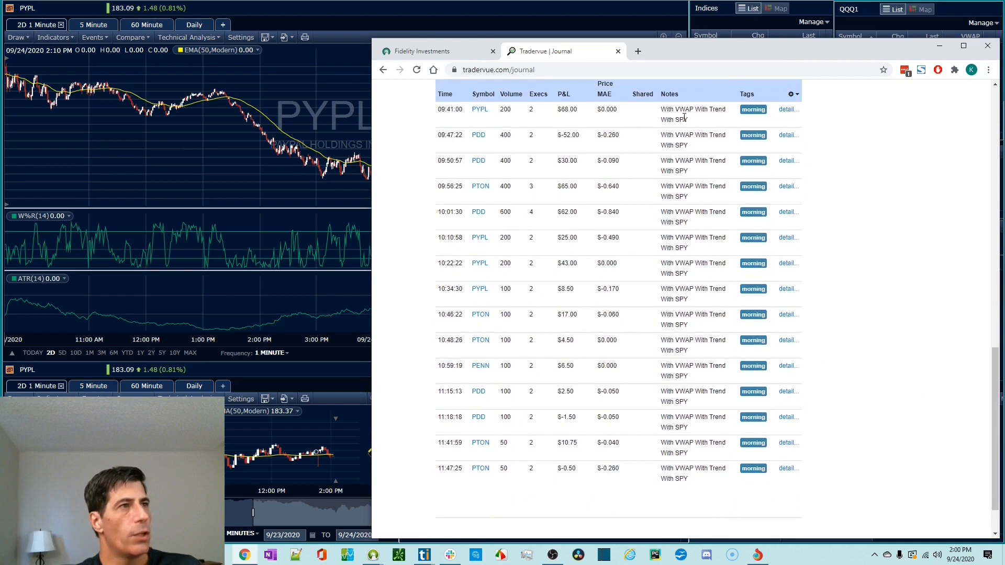
scroll(687, 314, "up", 3)
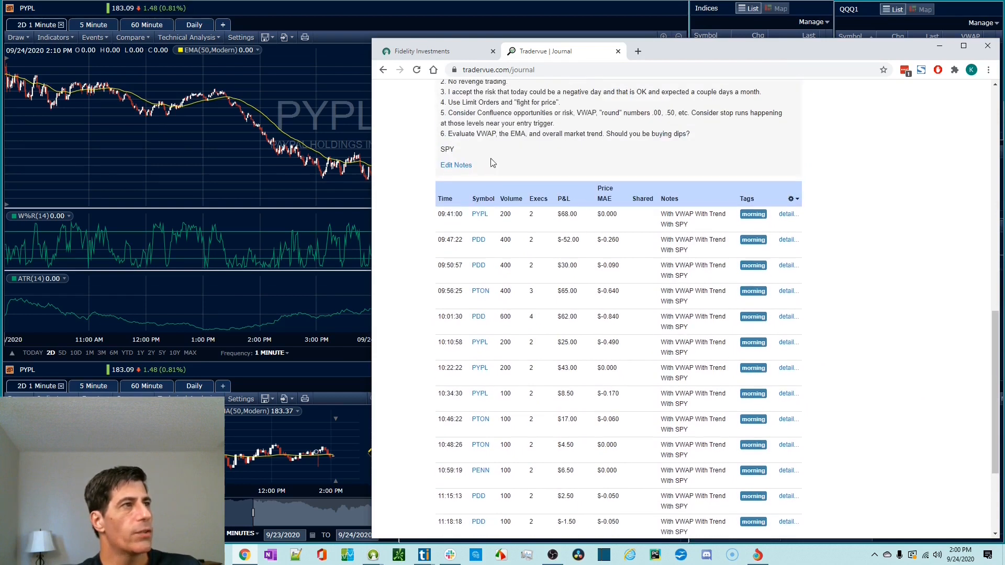
scroll(628, 307, "up", 5)
scroll(628, 307, "up", 5)
scroll(549, 236, "up", 5)
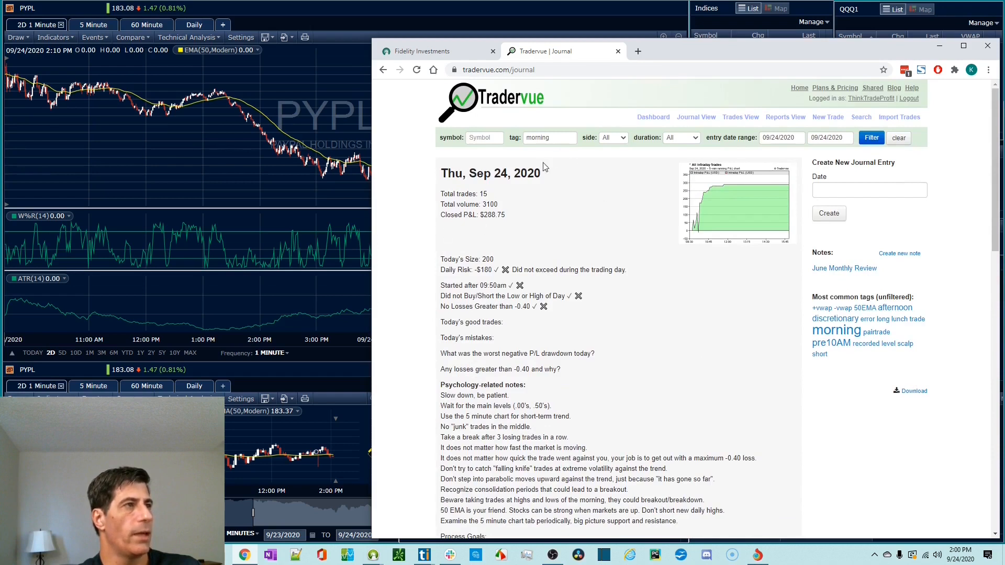
scroll(605, 261, "down", 8)
scroll(605, 262, "down", 8)
scroll(597, 236, "down", 2)
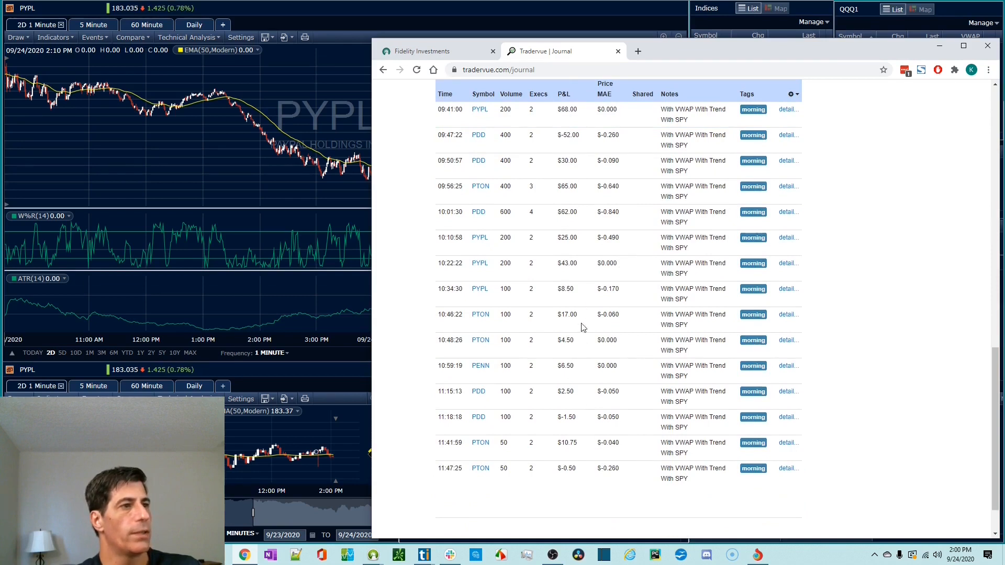
scroll(604, 351, "up", 1)
scroll(604, 350, "up", 2)
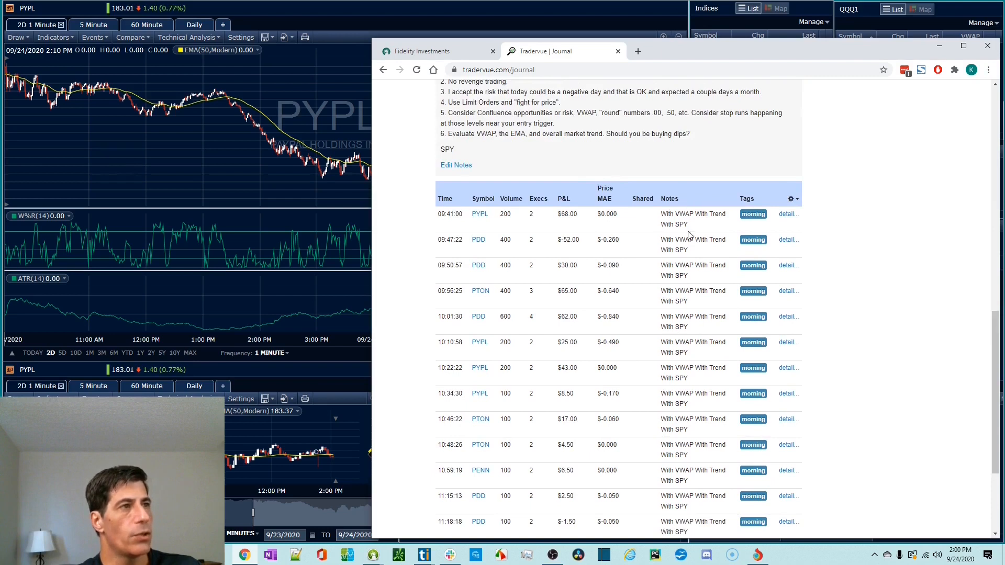
left_click(786, 214)
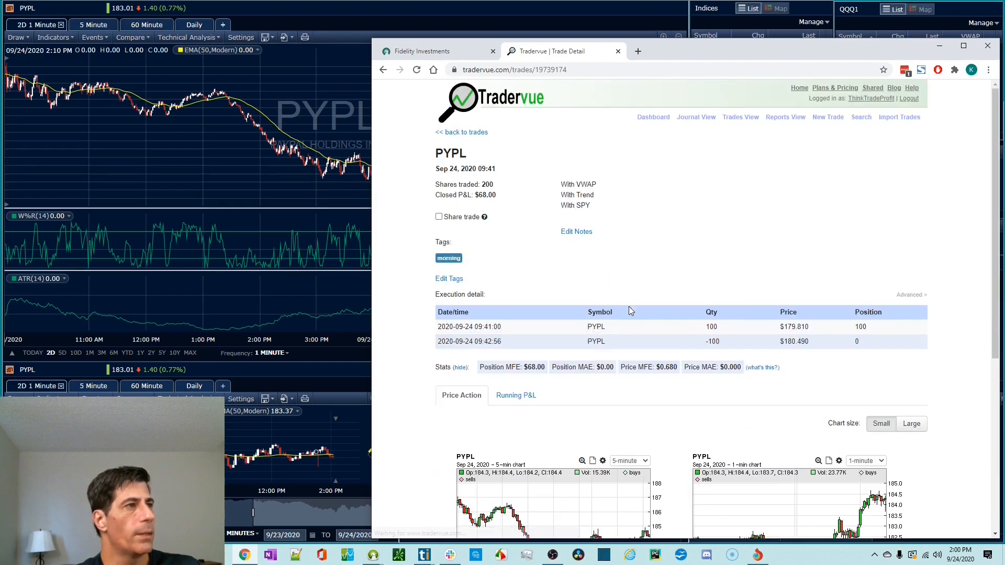
Edit and save the PYPL trade's notes 'With VWAP, With Trend, With SPY'.
left_click(577, 232)
type("With VWAP s")
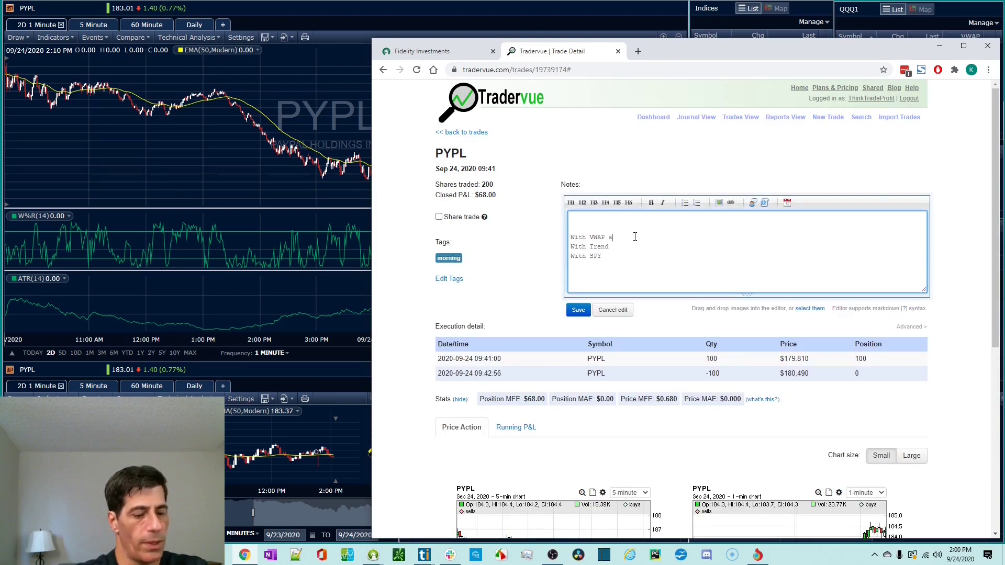
type("gainst")
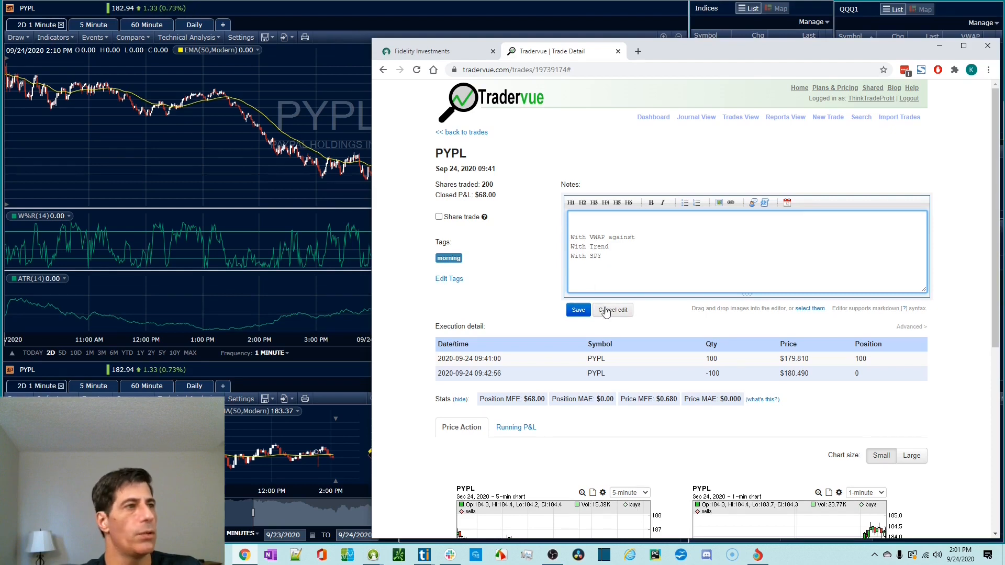
left_click(579, 309)
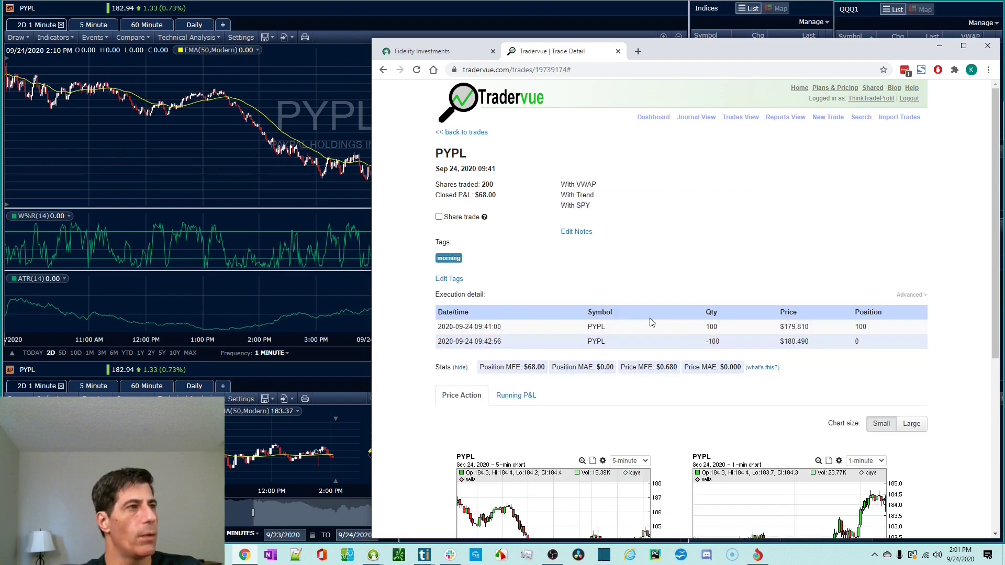
Preview the Sep 24 intraday P&L chart in the journal, then start editing that day's notes.
left_click(695, 118)
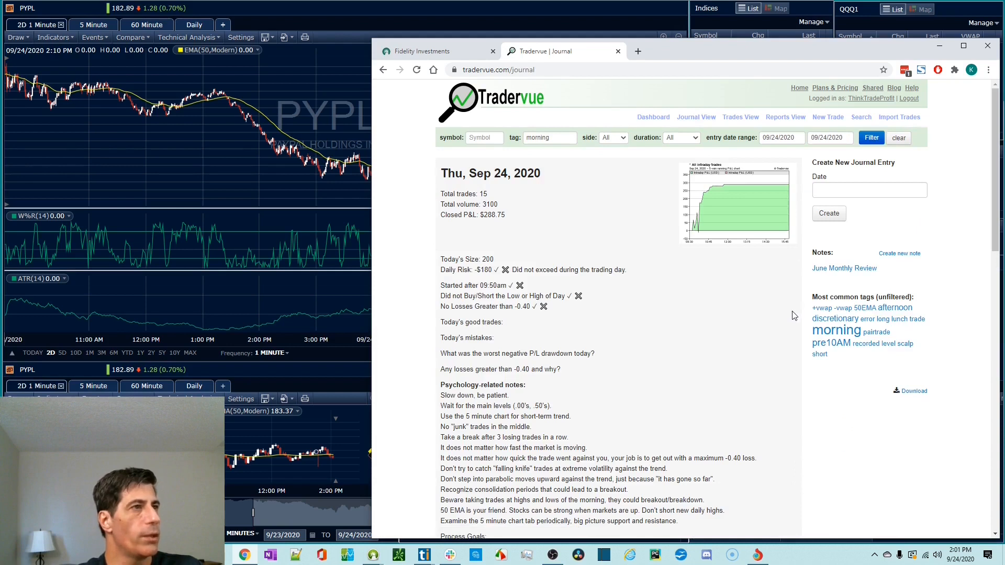
scroll(768, 352, "down", 1)
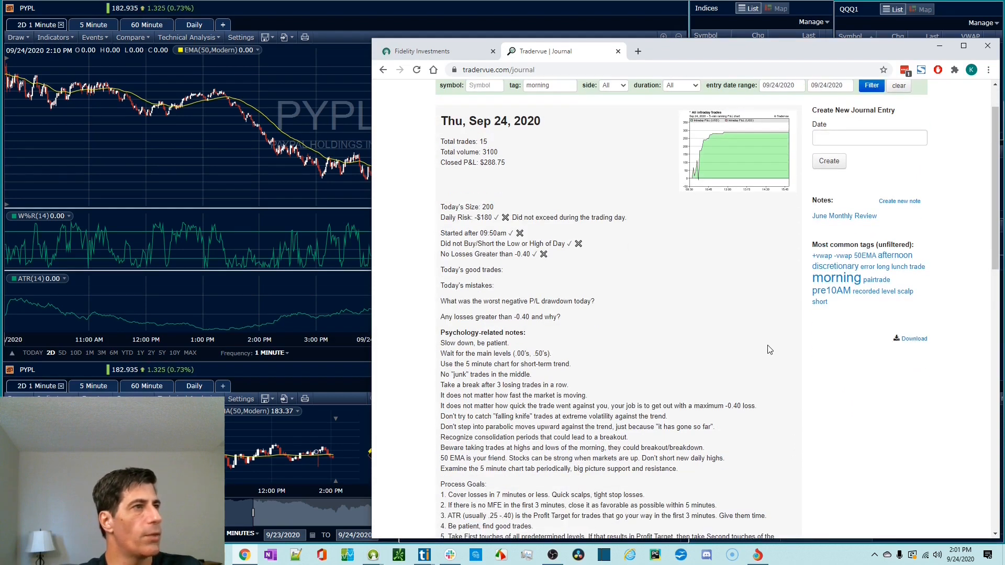
scroll(769, 350, "down", 3)
scroll(769, 349, "up", 3)
left_click(733, 157)
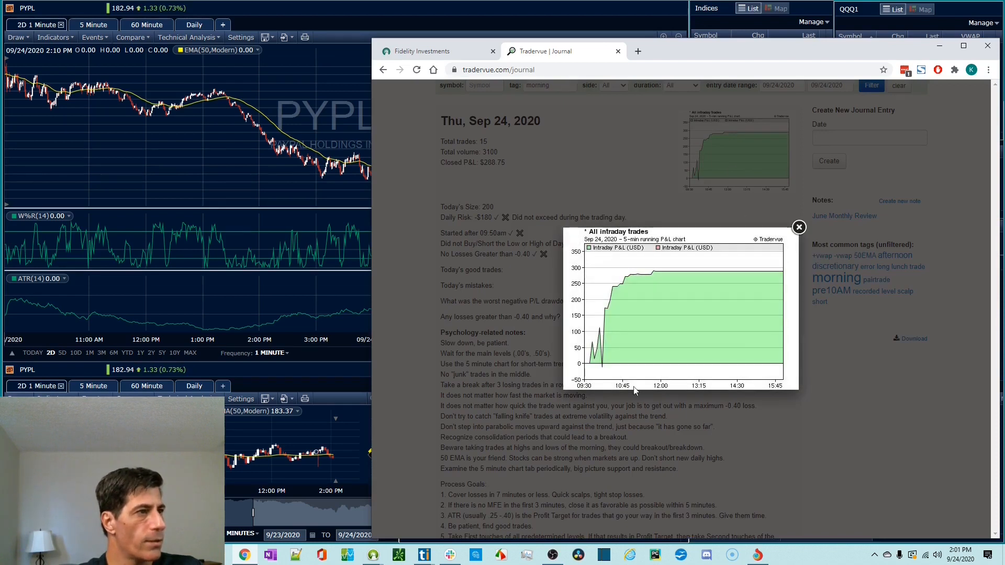
left_click(798, 228)
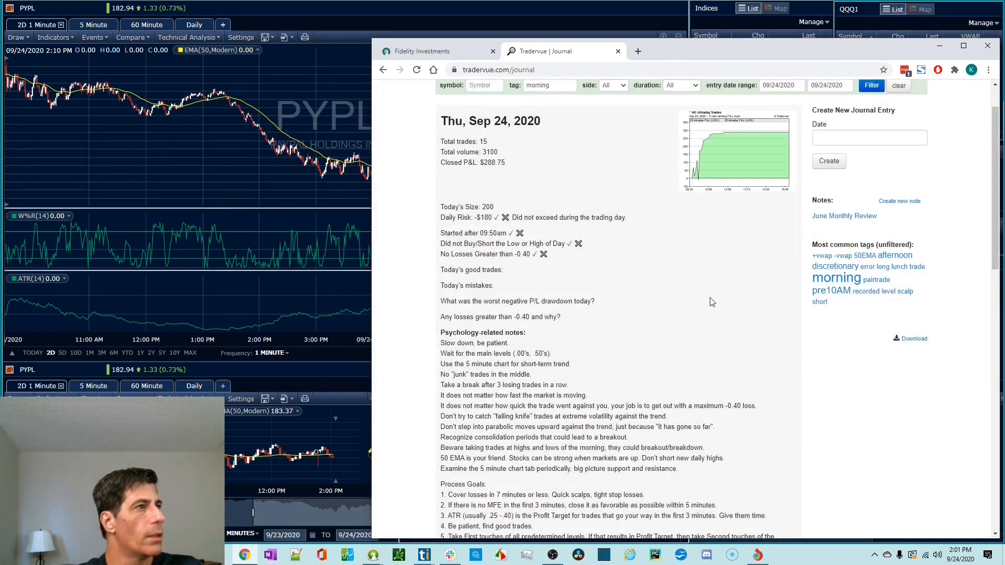
scroll(711, 301, "down", 2)
scroll(710, 301, "down", 1)
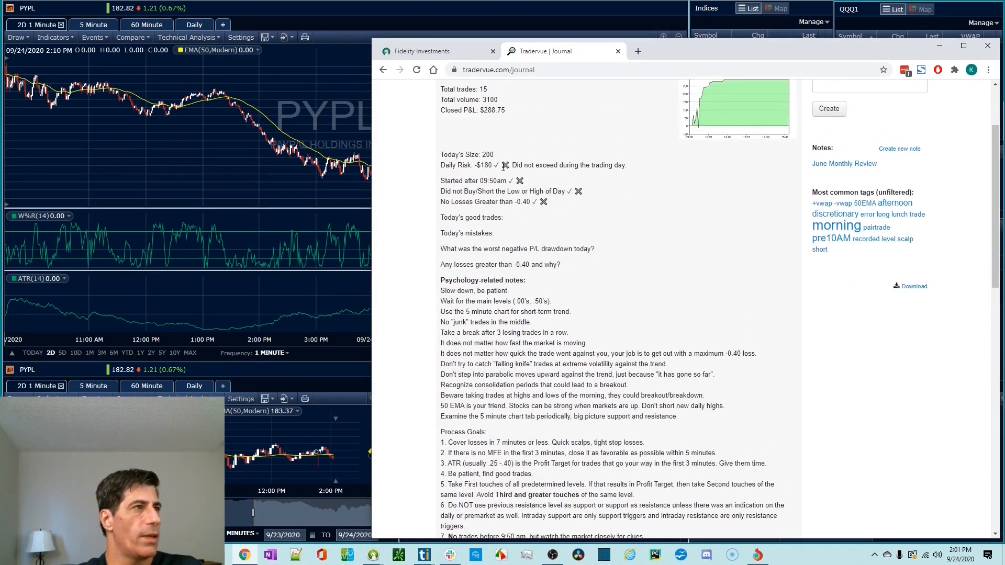
scroll(559, 383, "down", 5)
scroll(560, 383, "down", 3)
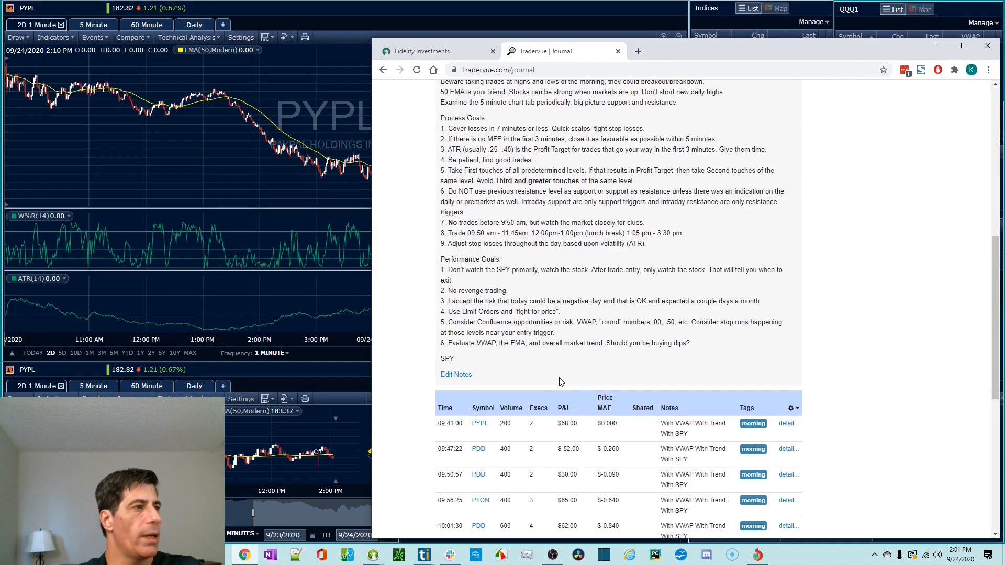
left_click(457, 378)
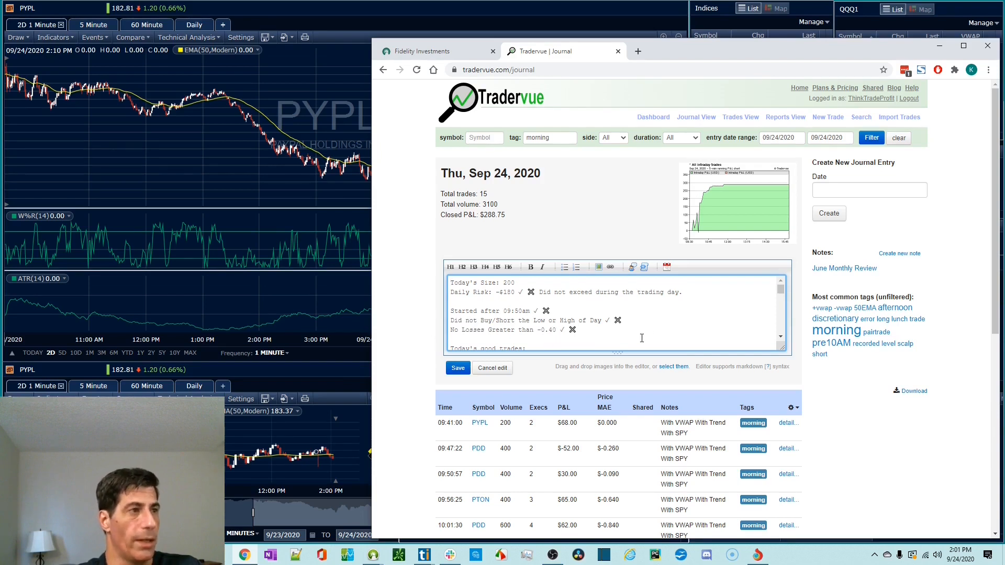
scroll(649, 336, "down", 2)
scroll(667, 330, "down", 2)
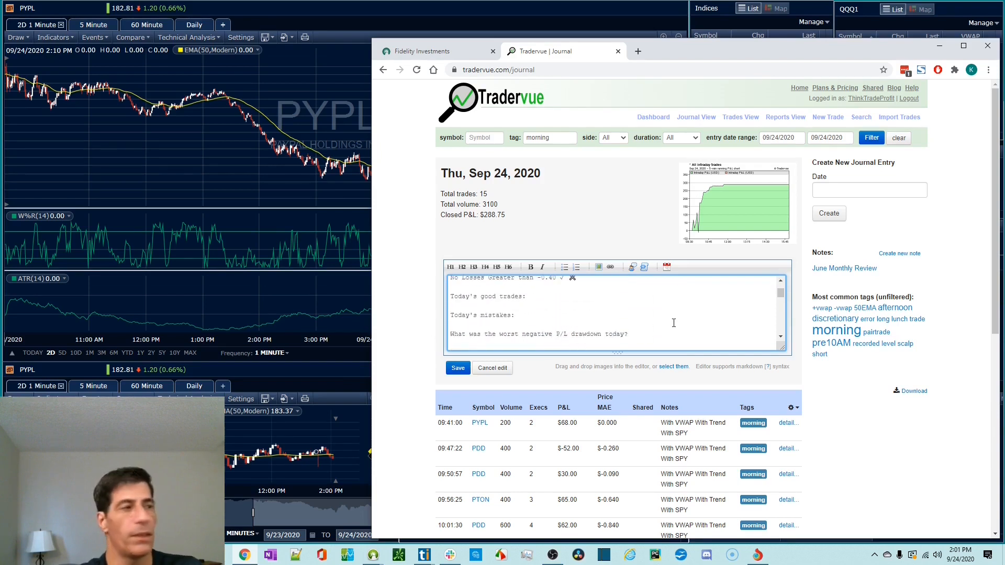
scroll(672, 319, "down", 2)
scroll(671, 319, "down", 2)
scroll(669, 319, "up", 1)
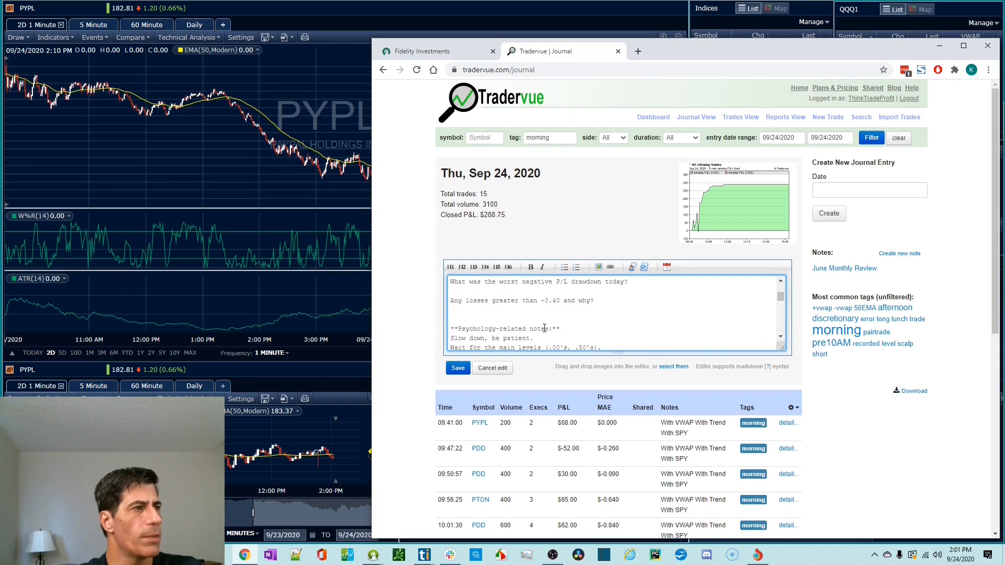
scroll(660, 329, "up", 3)
scroll(612, 314, "up", 3)
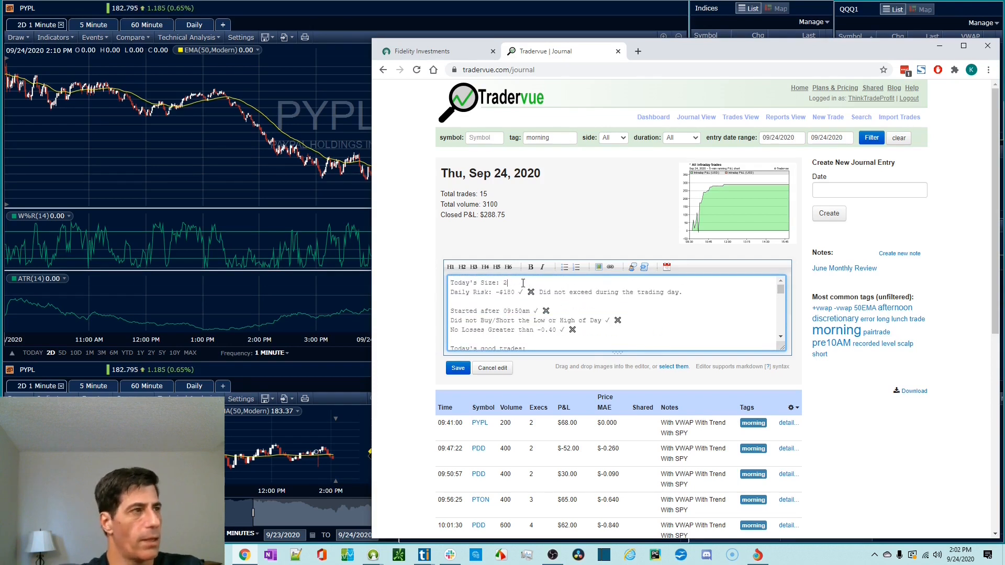
type("00")
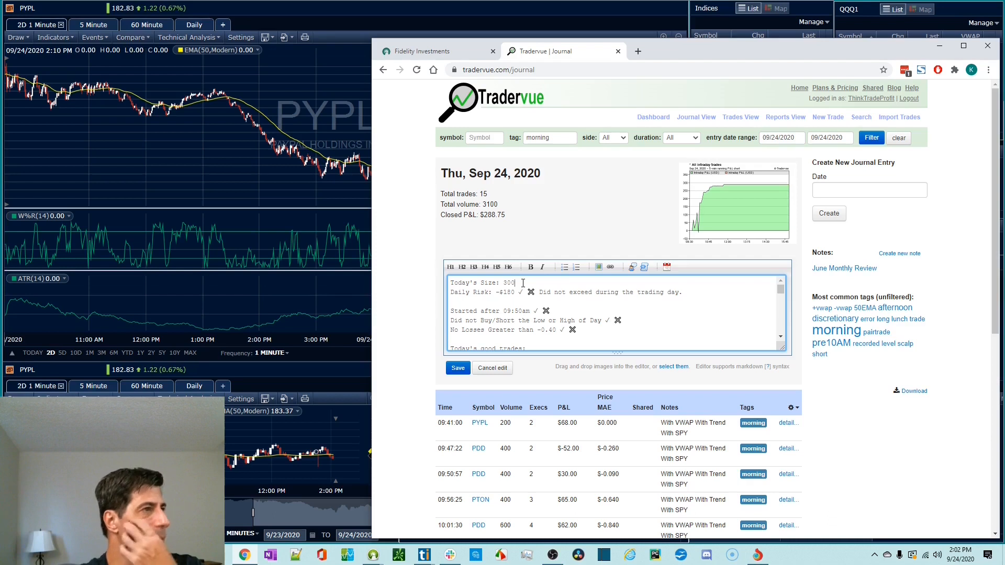
Save the journal entry with Today's Size 300 and highlight the losses-over -0.40 question.
left_click(458, 368)
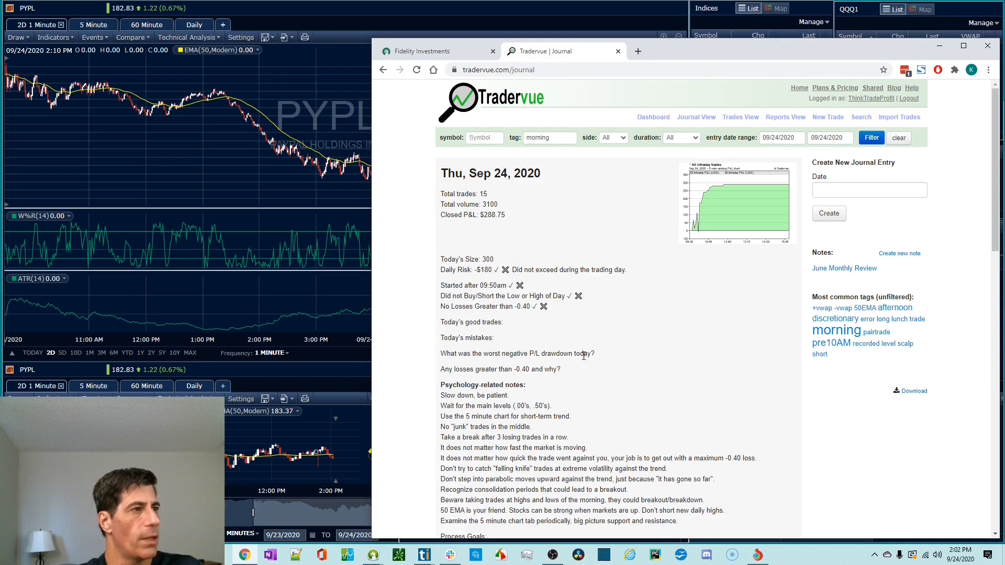
left_click_drag(594, 353, 435, 360)
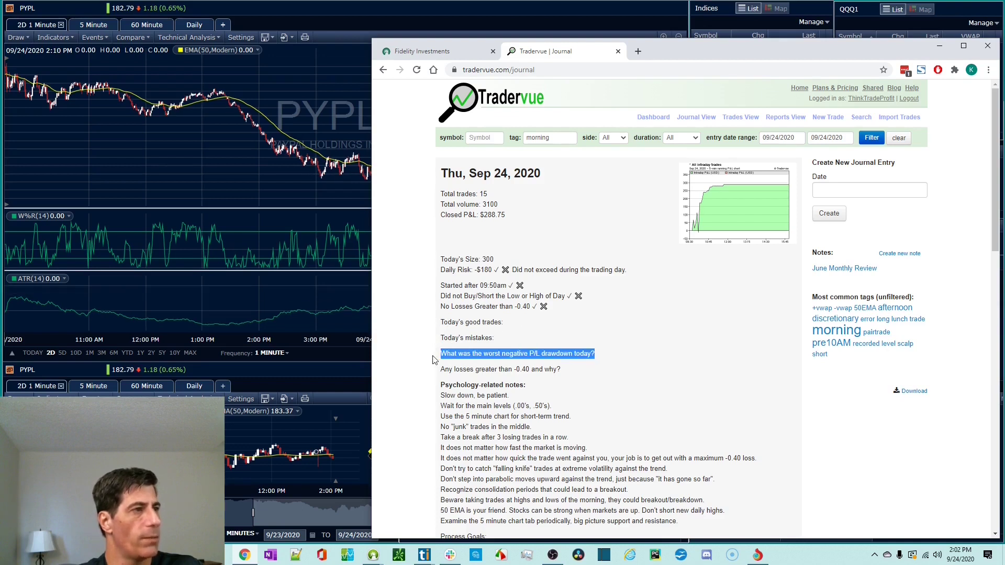
left_click(568, 375)
left_click_drag(562, 369, 436, 369)
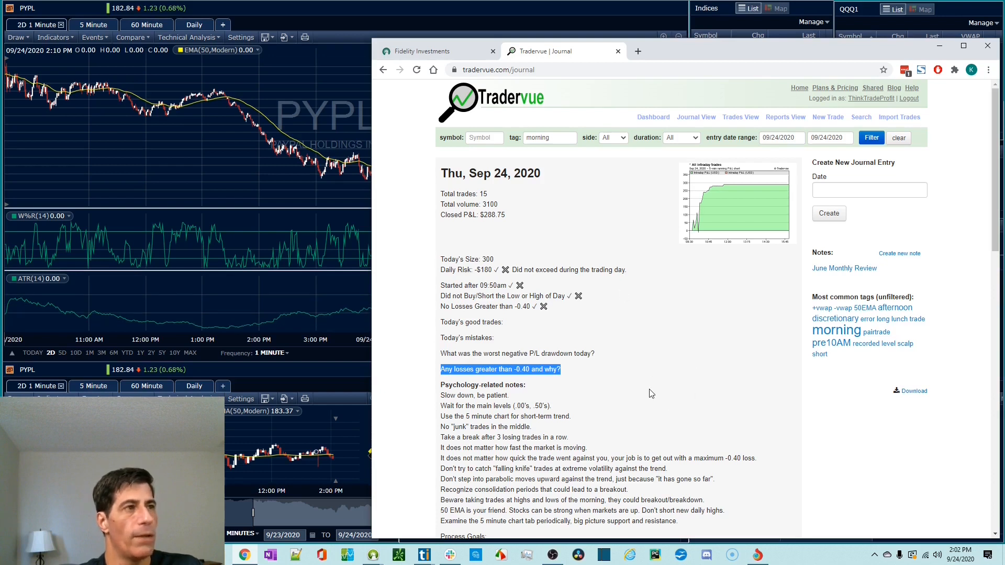
scroll(657, 388, "down", 10)
scroll(657, 388, "up", 10)
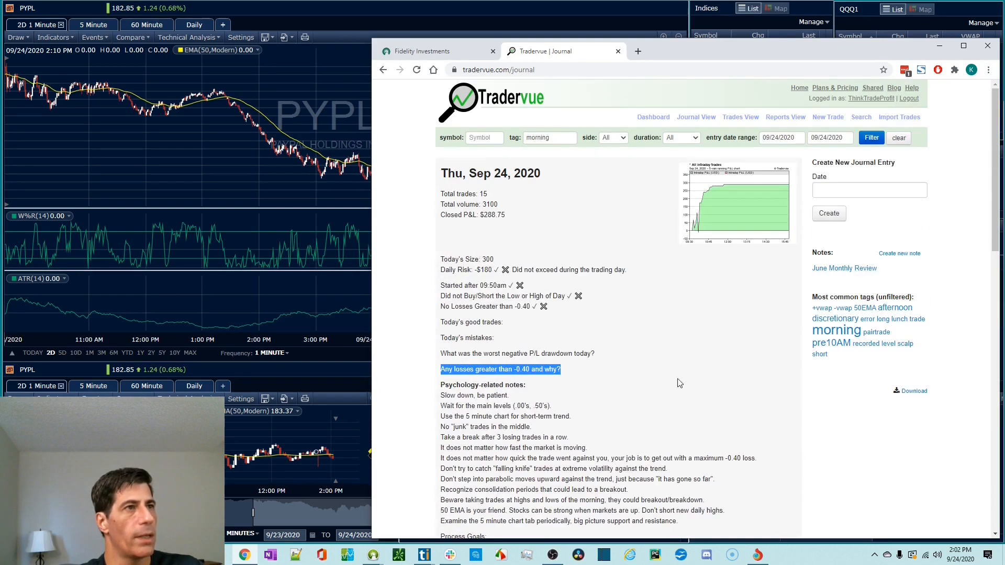
left_click(780, 137)
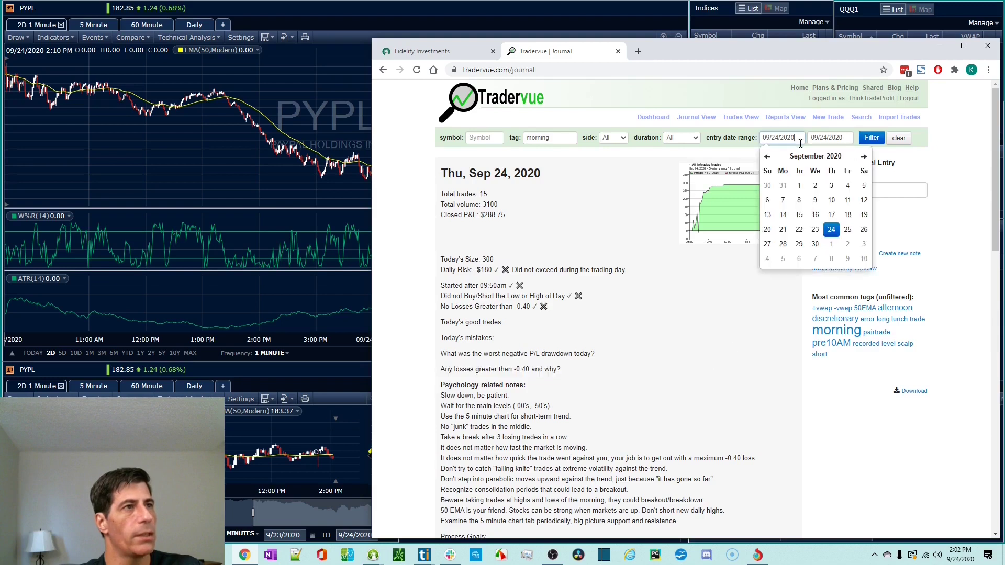
left_click(783, 230)
left_click(871, 138)
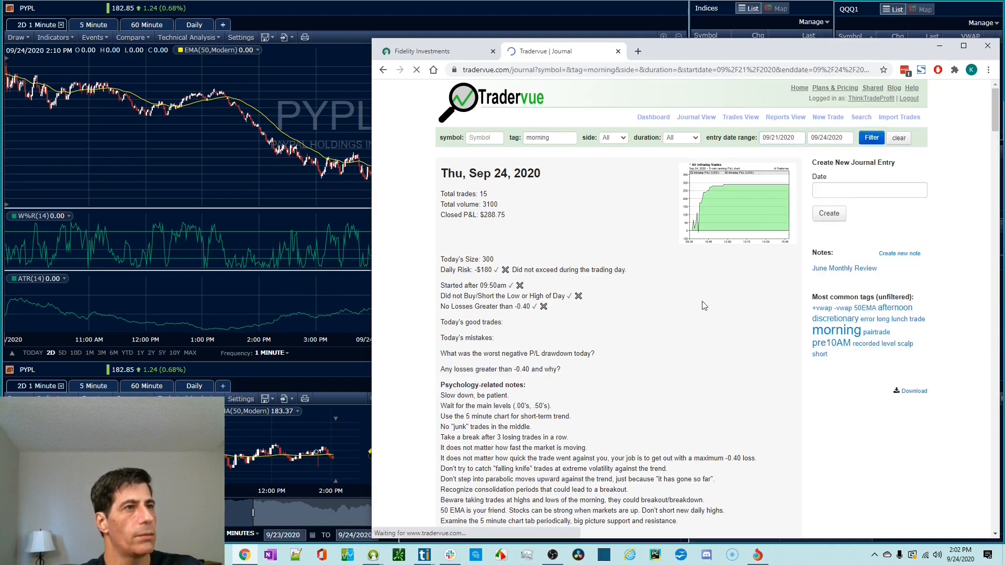
scroll(699, 308, "down", 10)
scroll(699, 309, "down", 5)
scroll(699, 308, "down", 10)
scroll(699, 308, "down", 5)
scroll(699, 308, "up", 10)
scroll(755, 388, "up", 5)
left_click(730, 369)
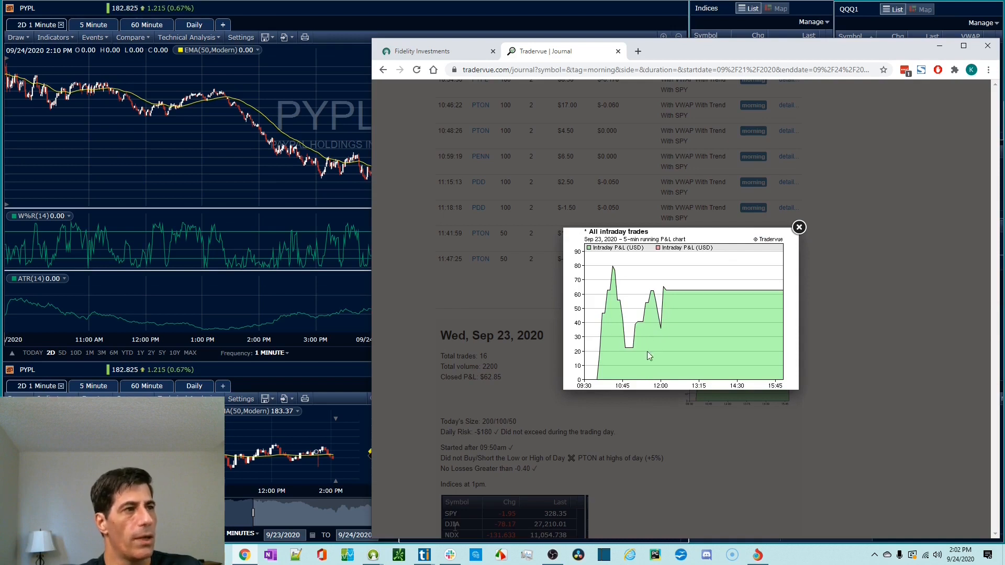
left_click(901, 334)
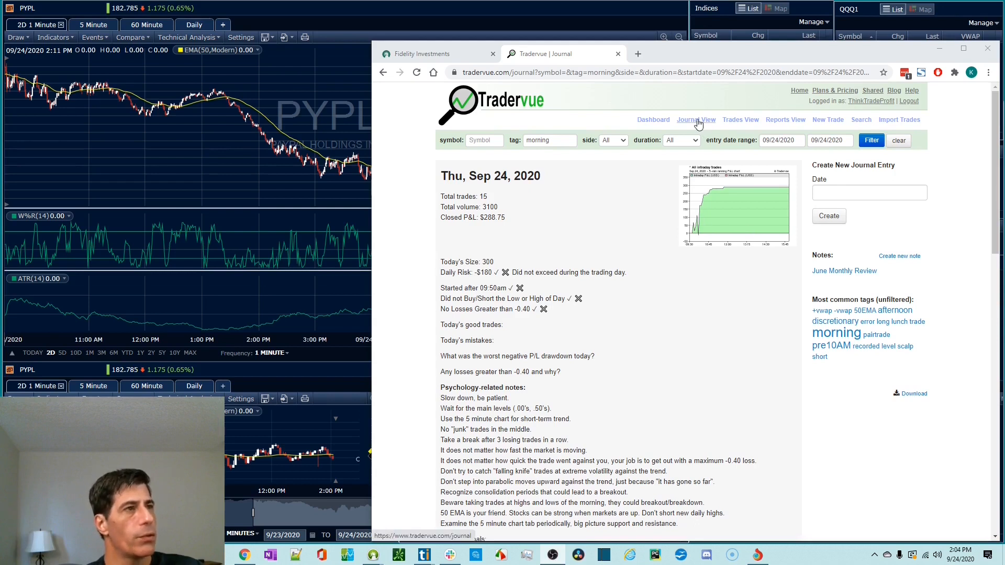
Review the Plans & Pricing comparison, then return to the Trades View table.
left_click(835, 90)
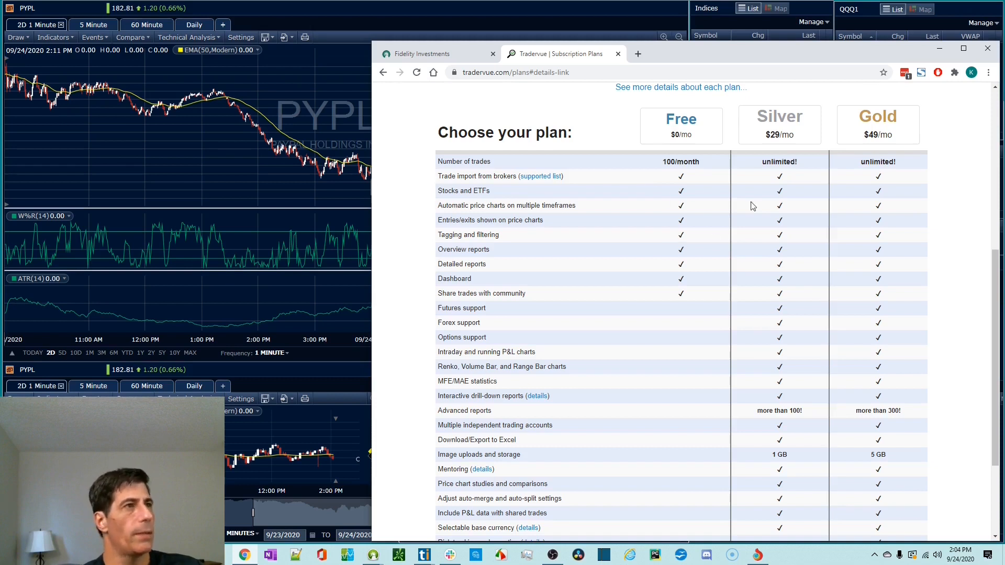
scroll(742, 169, "up", 3)
scroll(747, 187, "up", 3)
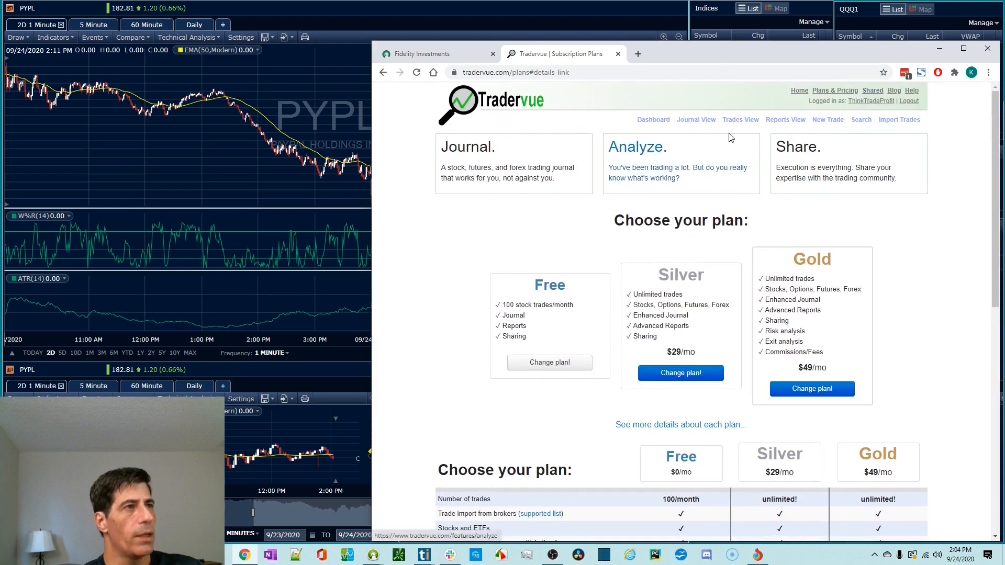
left_click(696, 119)
Download the morning-tagged trades table to Excel from the table's gear options.
left_click(741, 120)
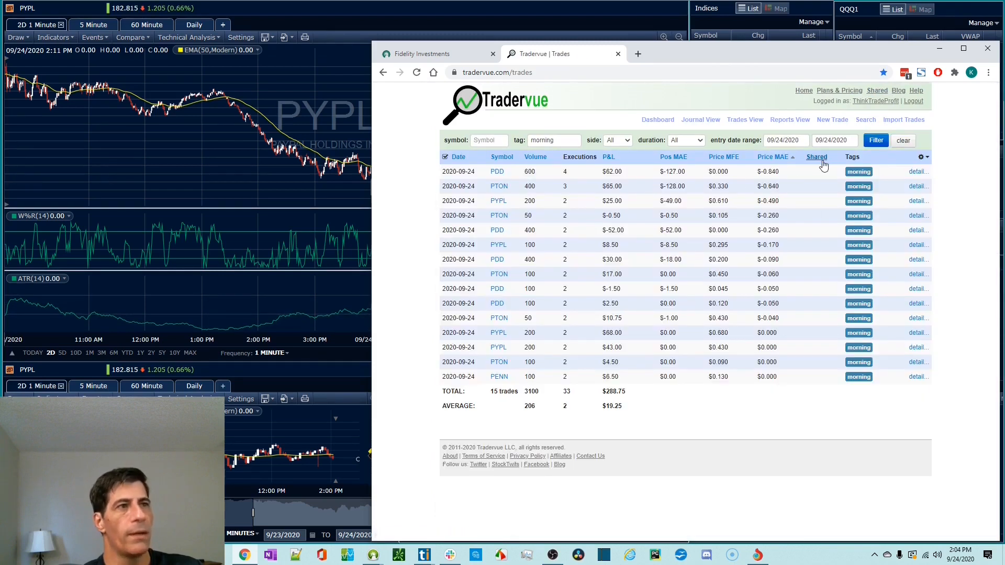
left_click(926, 162)
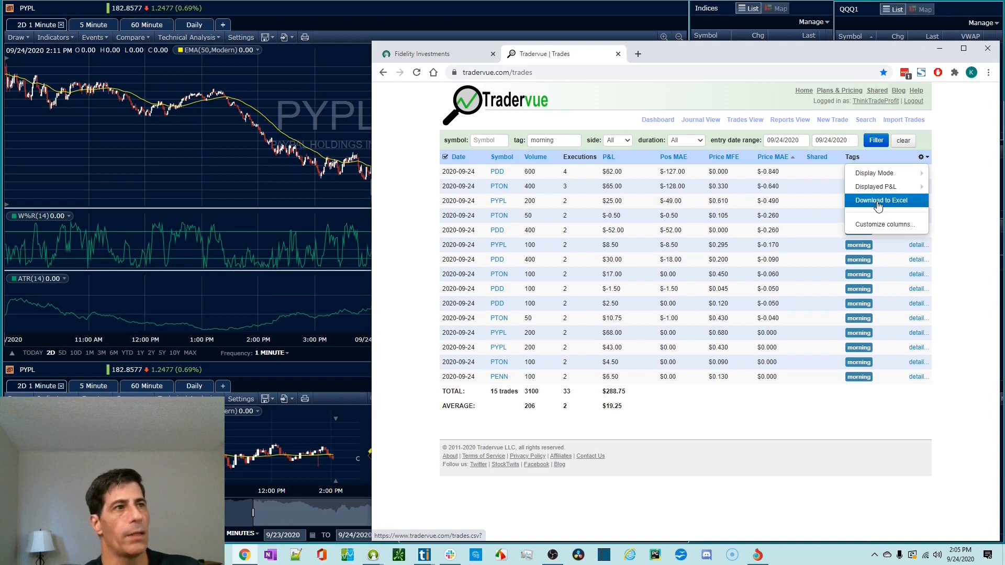
left_click(880, 201)
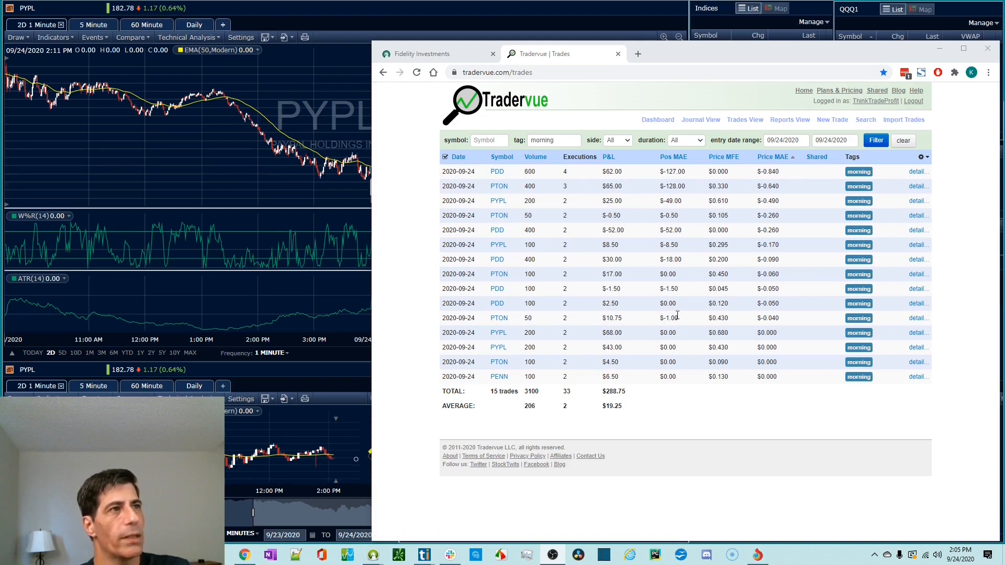
Load the Reports Overview with daily and cumulative P&L, volume and win % charts.
left_click(788, 119)
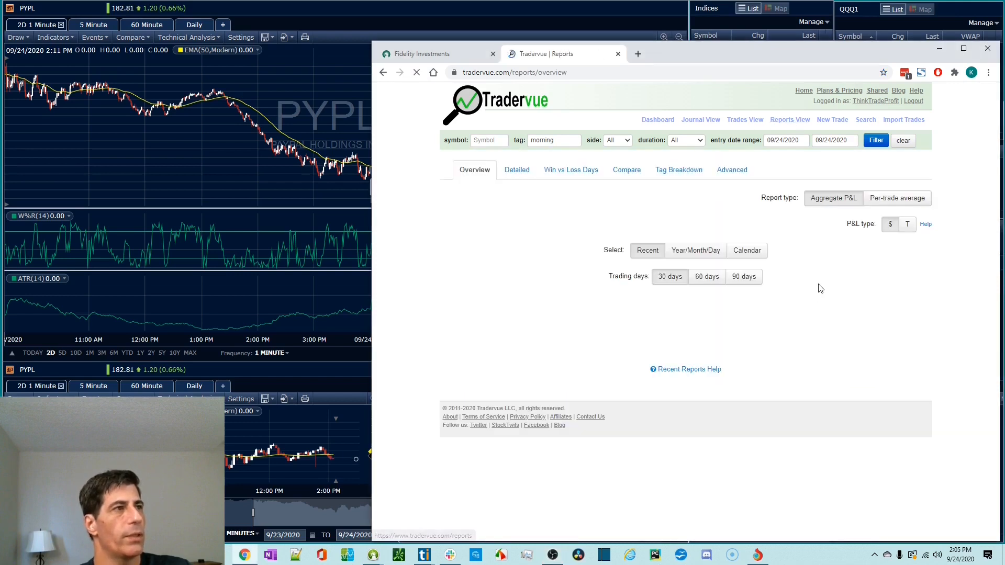
scroll(816, 367, "down", 3)
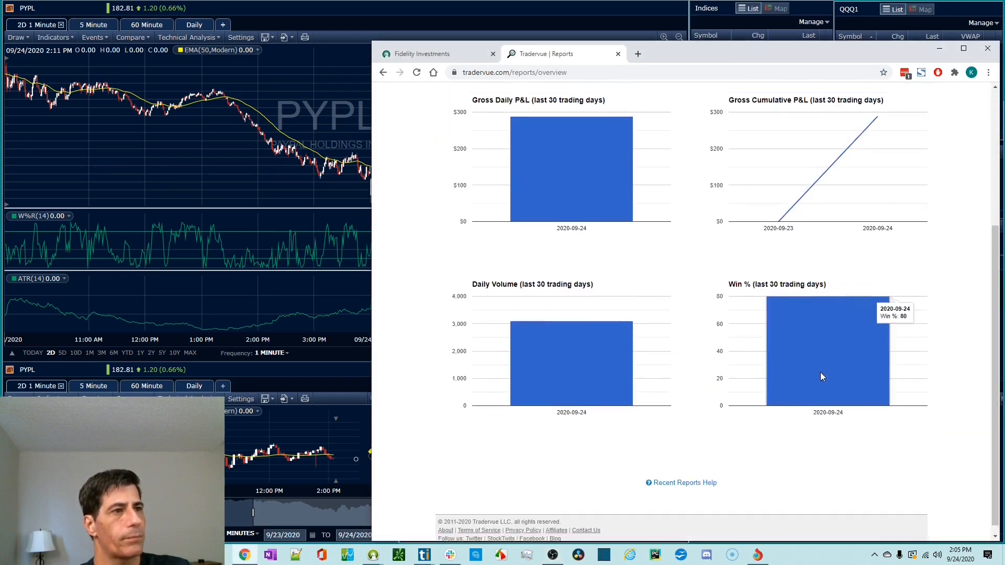
scroll(817, 367, "up", 3)
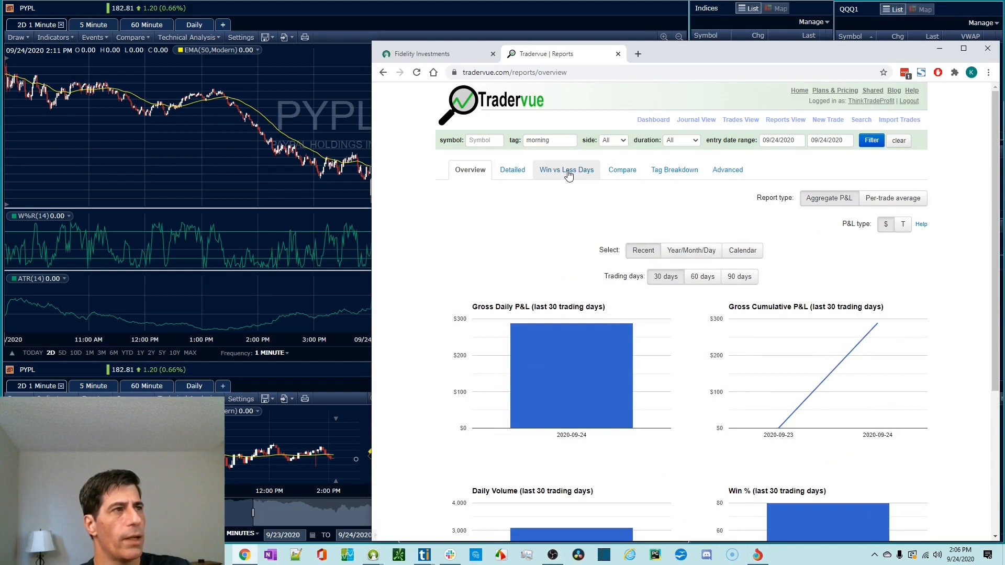